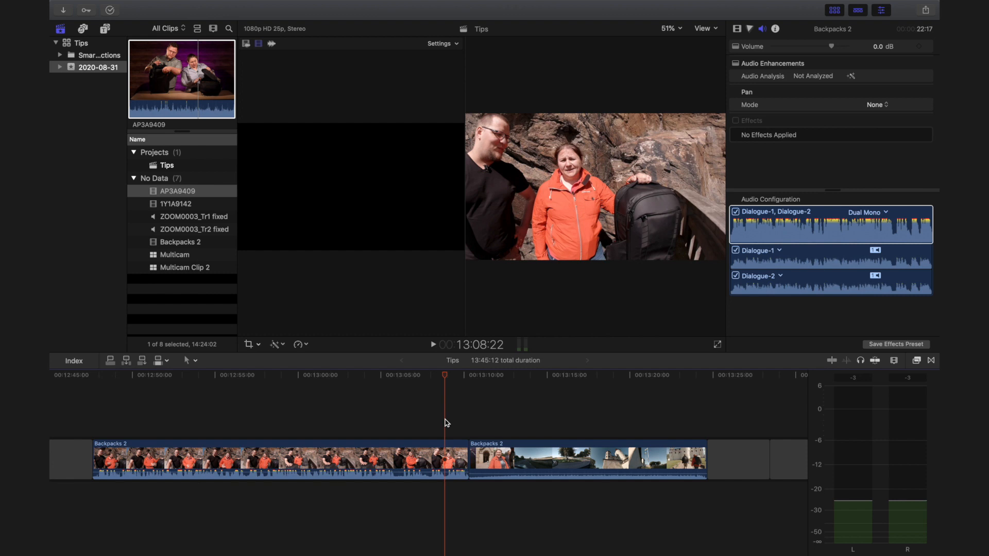
# Step: Play and scrub through the cut between the two Backpacks 2 clips to check the existing transition of picture and sound
pyautogui.click(453, 414)
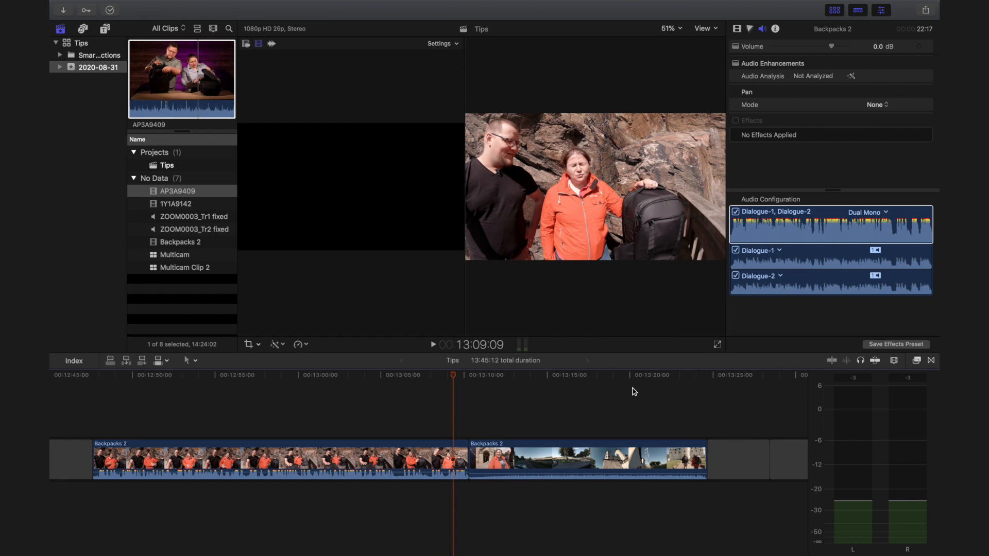
pyautogui.click(571, 444)
pyautogui.click(533, 405)
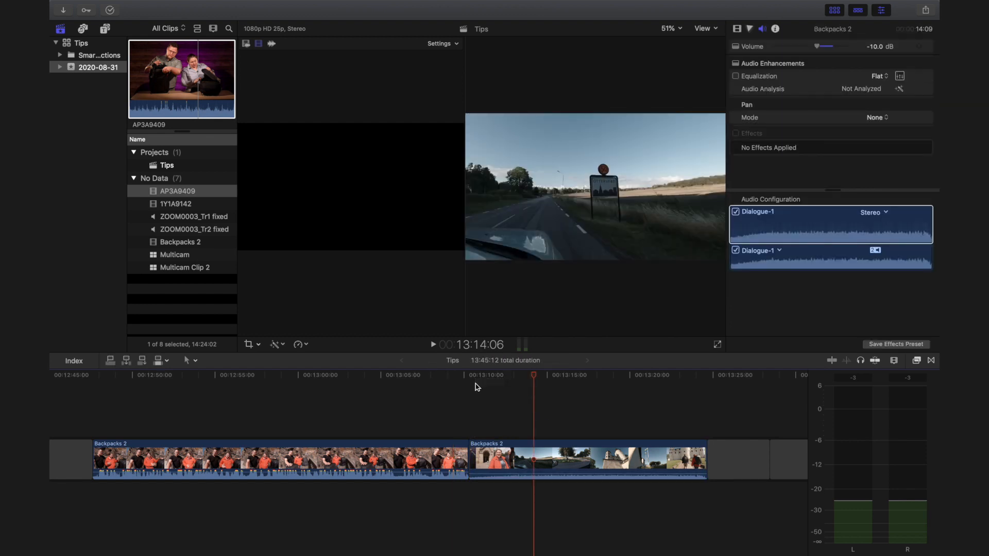
pyautogui.press('space')
pyautogui.click(510, 378)
pyautogui.moveTo(508, 377); pyautogui.dragTo(507, 412)
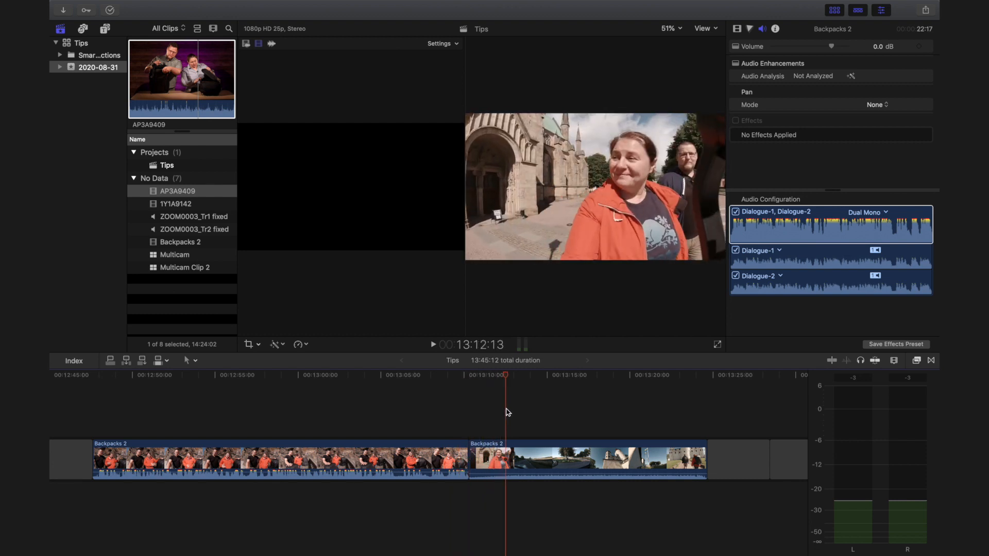
# Step: Add a Cross Dissolve from the Dissolves transitions at the cut between the two Backpacks 2 clips
pyautogui.click(487, 460)
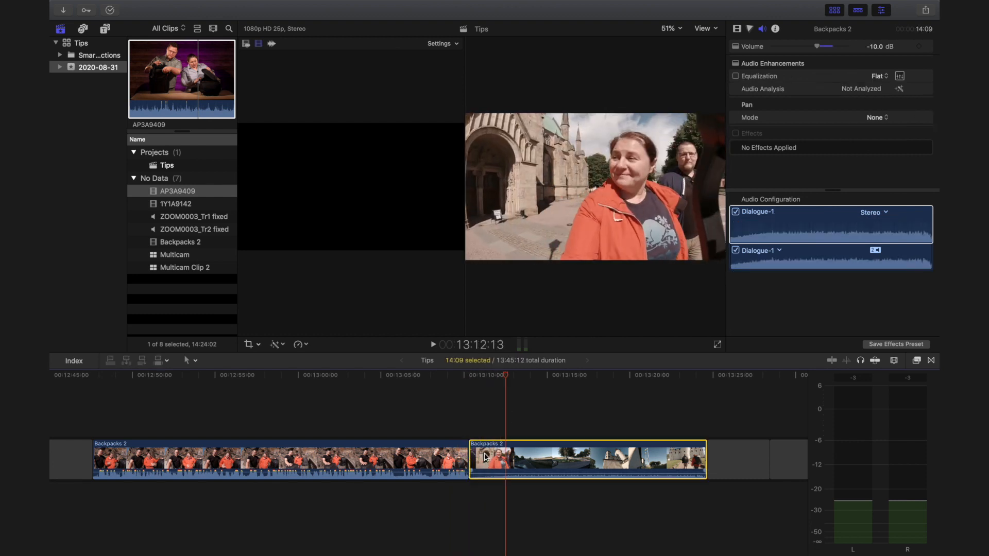
pyautogui.click(931, 361)
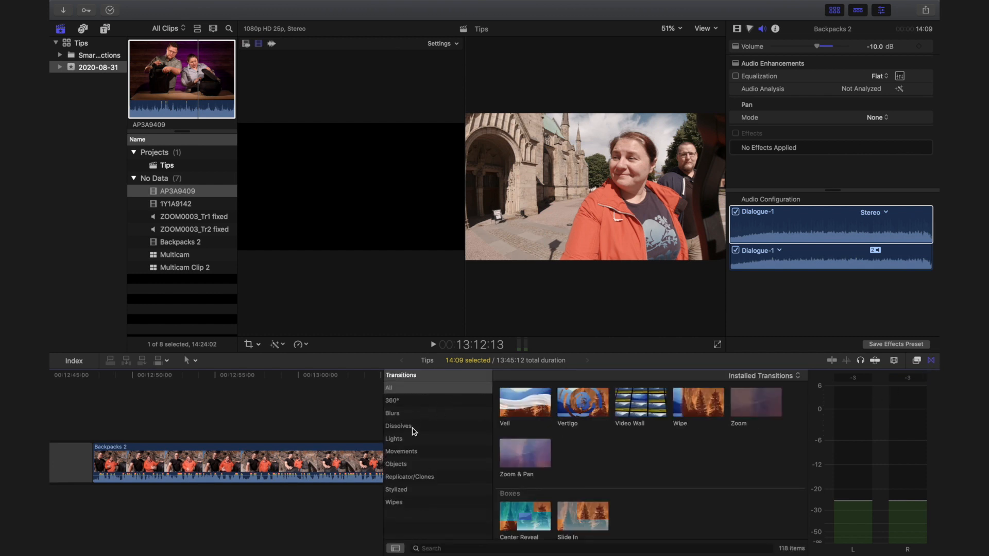
pyautogui.click(407, 426)
pyautogui.moveTo(536, 418); pyautogui.dragTo(366, 479)
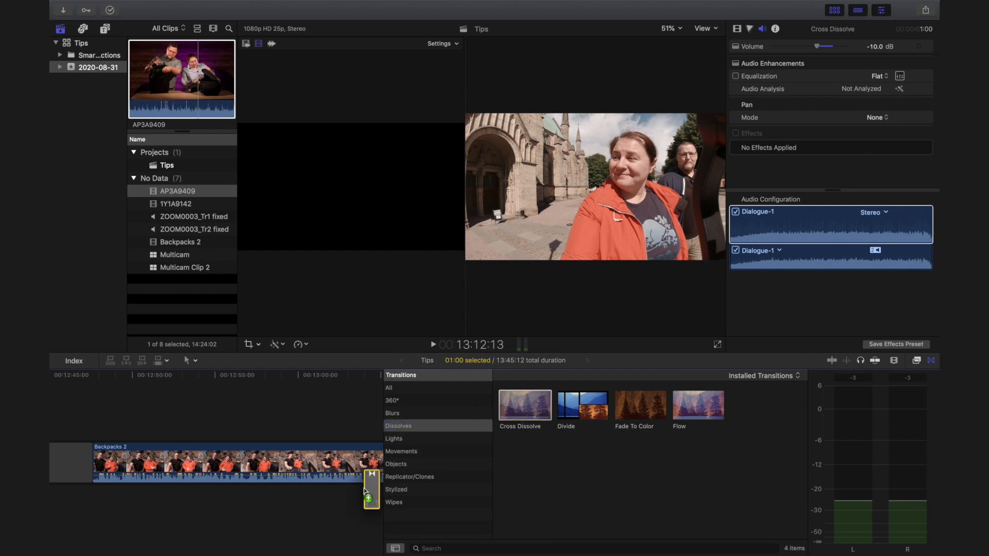
pyautogui.click(378, 511)
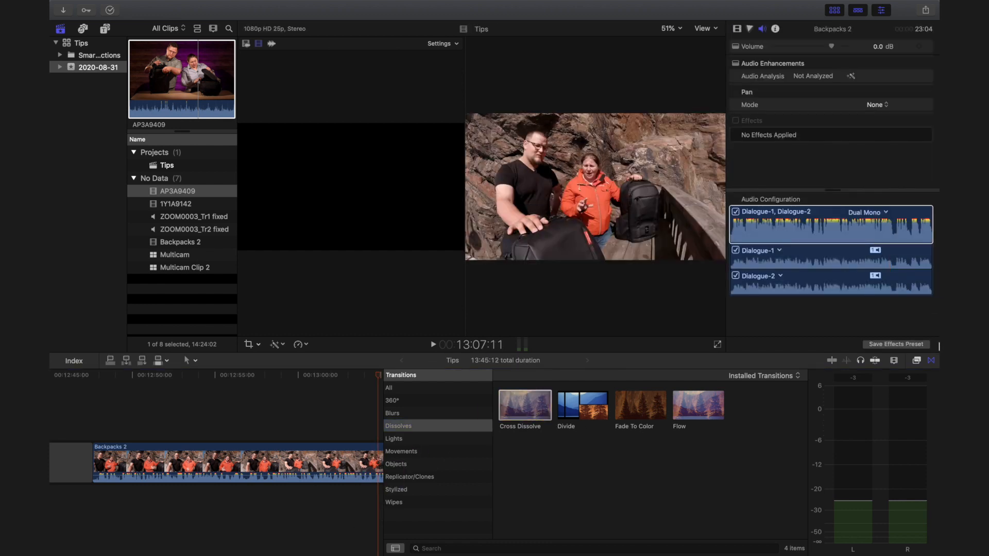
pyautogui.click(930, 360)
pyautogui.hscroll(3, 448, 430)
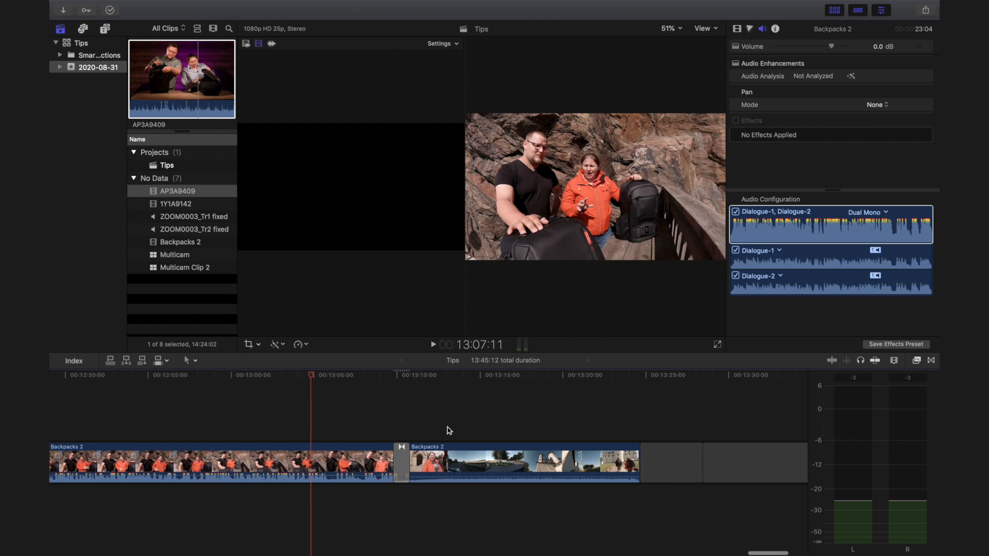
# Step: Scrub across the cross dissolve between the two clips and delete it
pyautogui.hscroll(1, 448, 430)
pyautogui.moveTo(371, 377); pyautogui.dragTo(398, 382)
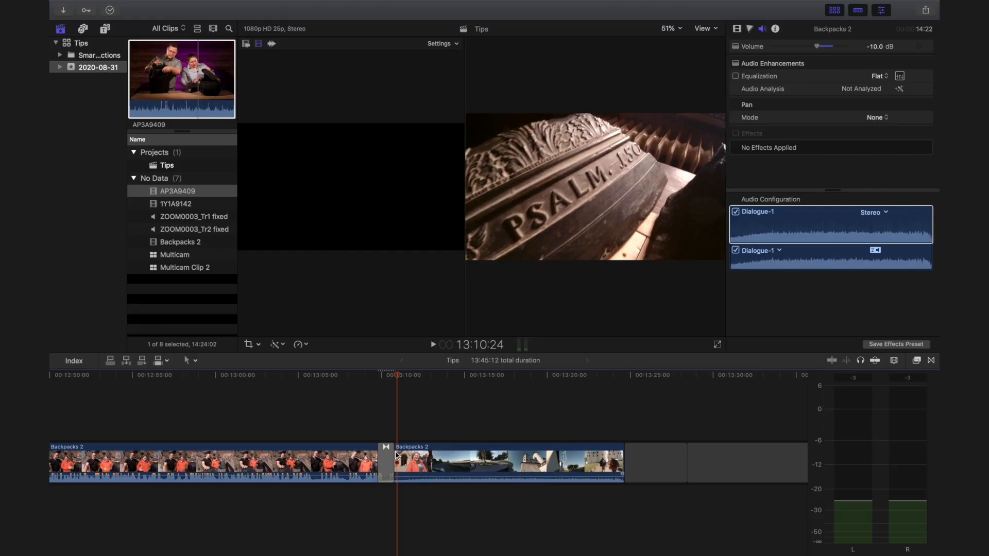
pyautogui.click(387, 459)
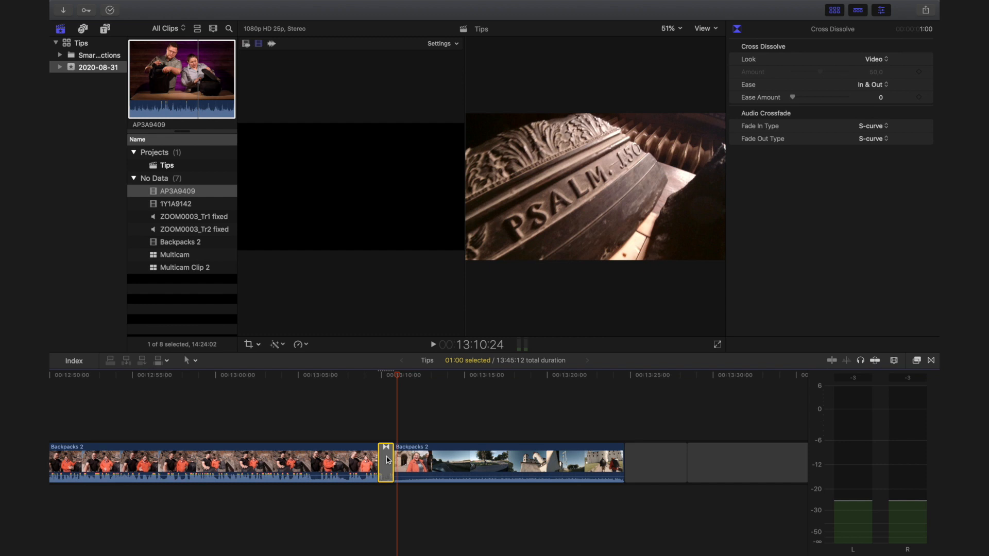
pyautogui.press('Delete')
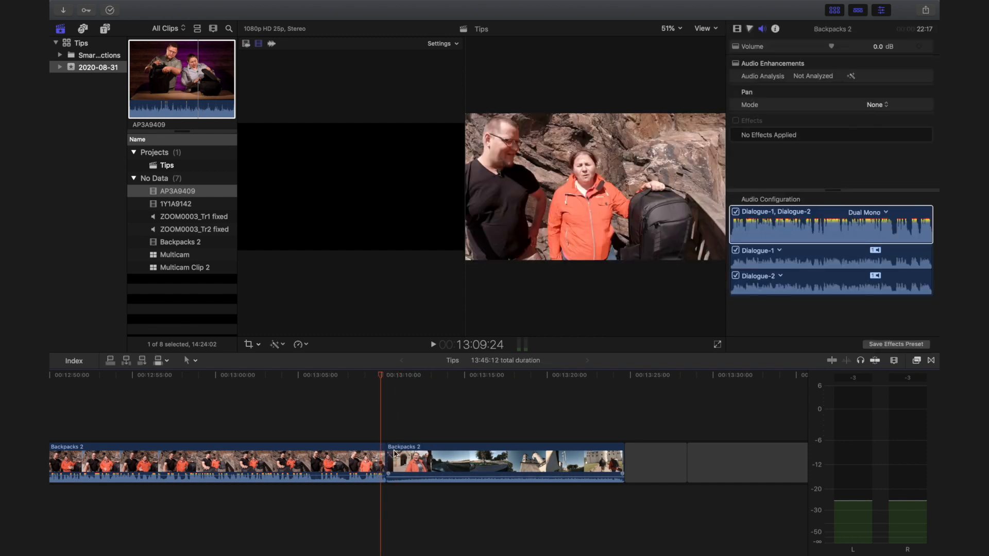
# Step: Move the second Backpacks 2 clip below the primary storyline, overlapping the end of the first clip by about two seconds
pyautogui.click(401, 463)
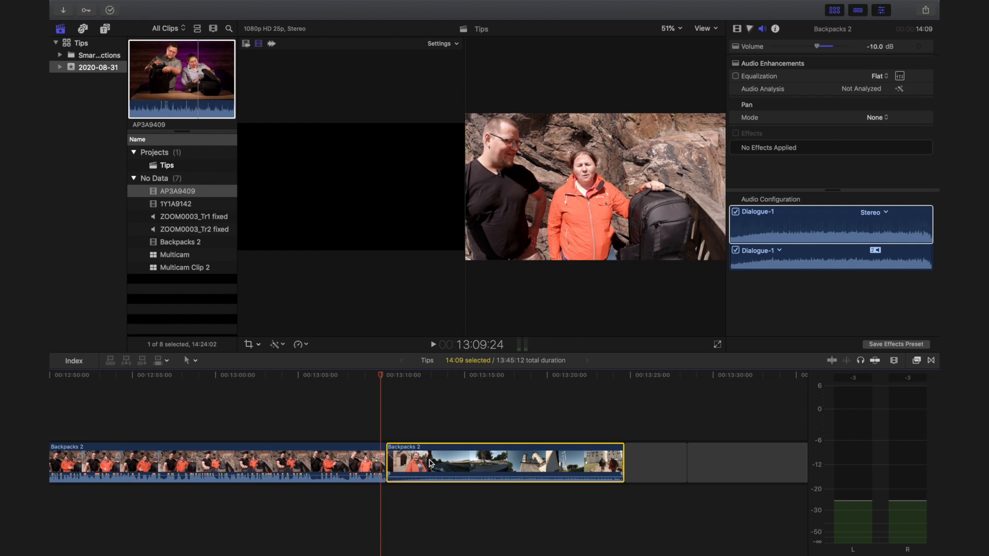
pyautogui.moveTo(434, 462); pyautogui.dragTo(393, 507)
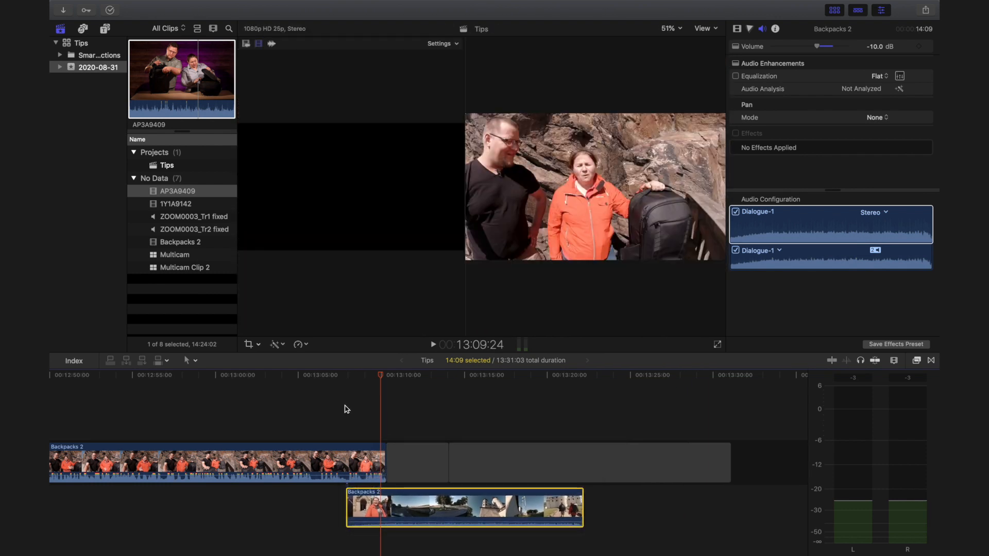
# Step: Add an audio fade-in to the connected clip, ending where the upper clip ends, and scrub through the overlap
pyautogui.click(343, 408)
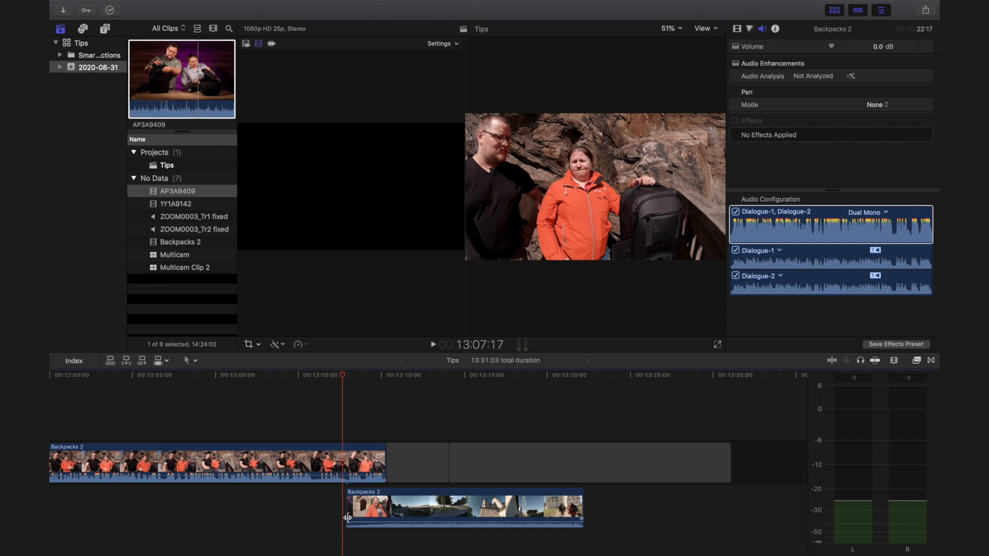
pyautogui.moveTo(346, 520); pyautogui.dragTo(386, 520)
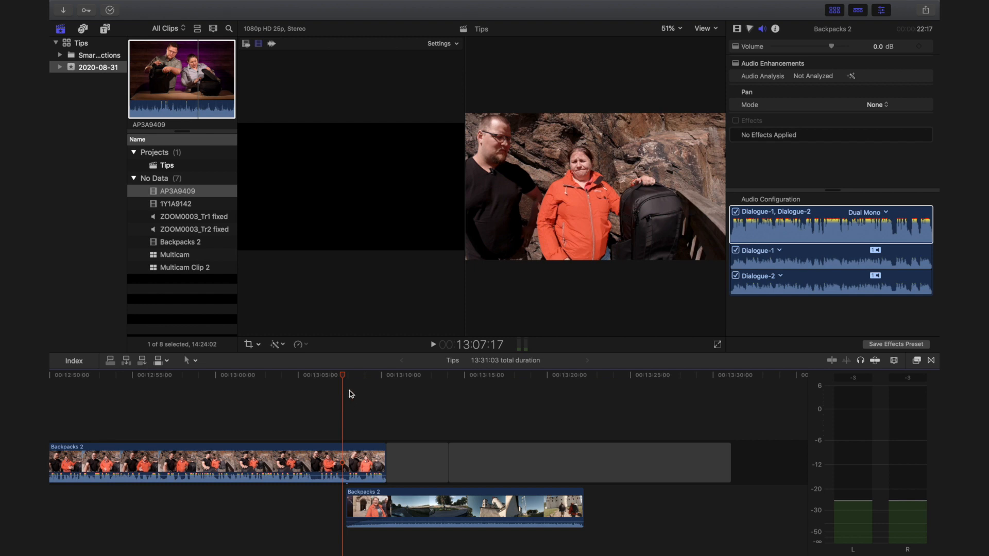
pyautogui.moveTo(336, 376); pyautogui.dragTo(383, 377)
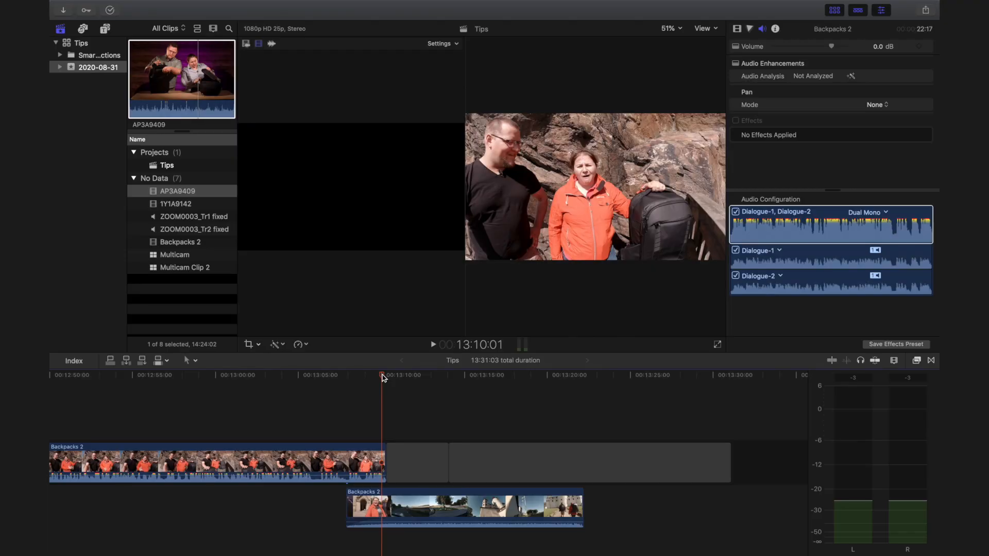
pyautogui.moveTo(381, 377); pyautogui.dragTo(376, 442)
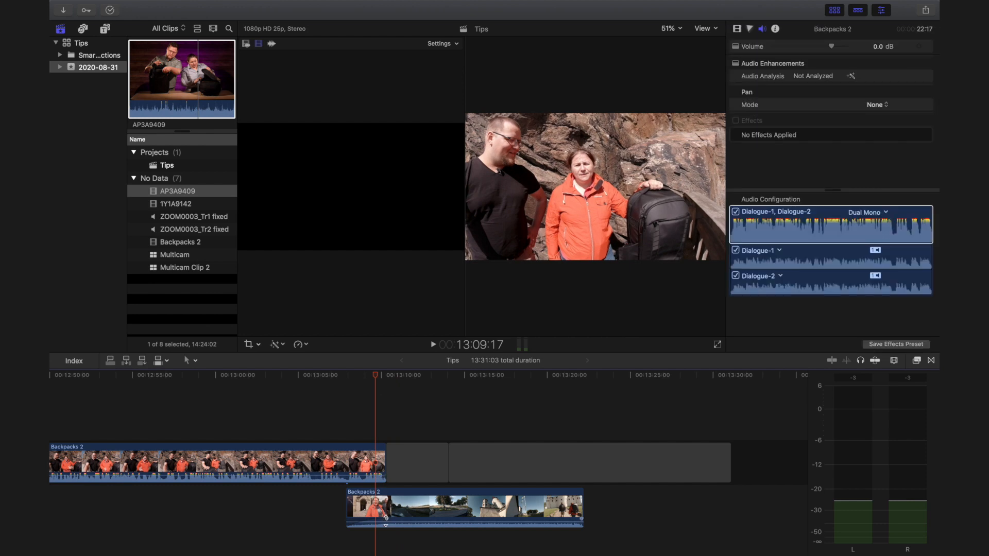
pyautogui.moveTo(383, 519); pyautogui.dragTo(324, 523)
# Step: Detach the audio from the connected Backpacks 2 clip
pyautogui.rightClick(420, 510)
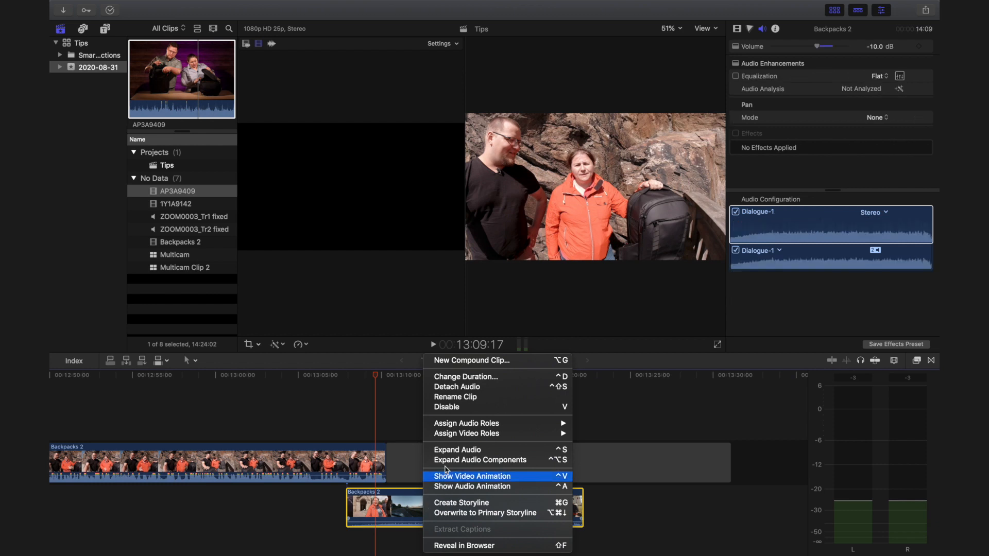
pyautogui.click(475, 390)
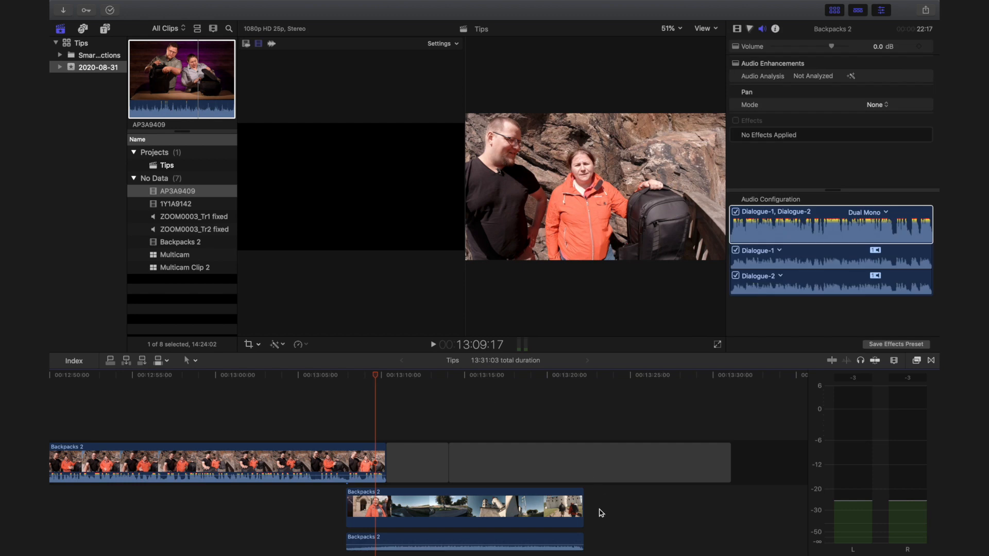
# Step: Try removing the video part of the detached clip so only its audio remains, and undo the removal
pyautogui.press('Delete')
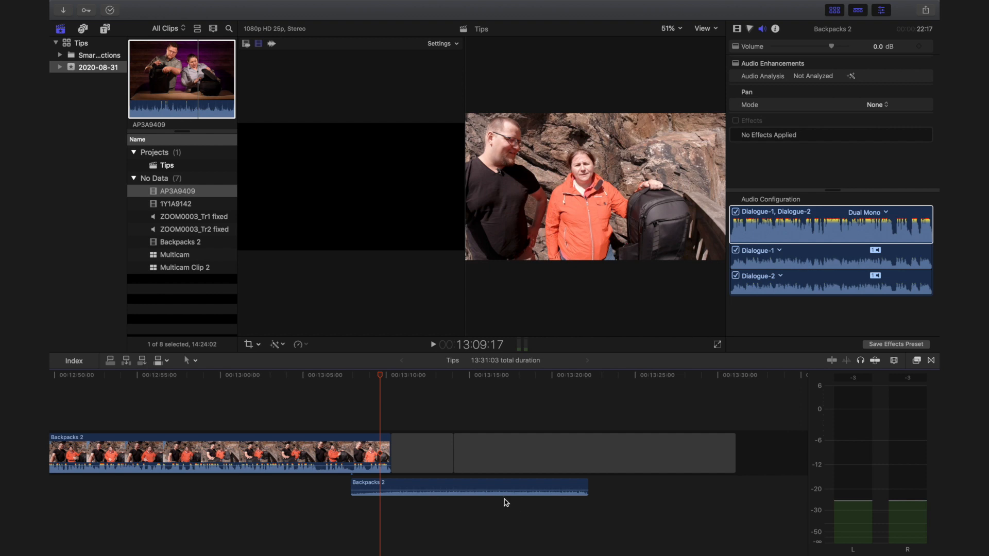
pyautogui.moveTo(481, 487)
pyautogui.mouseDown()
pyautogui.moveTo(382, 487)
pyautogui.moveTo(406, 496)
pyautogui.moveTo(485, 479)
pyautogui.mouseUp()
pyautogui.press('super+z')
pyautogui.press('super+z')
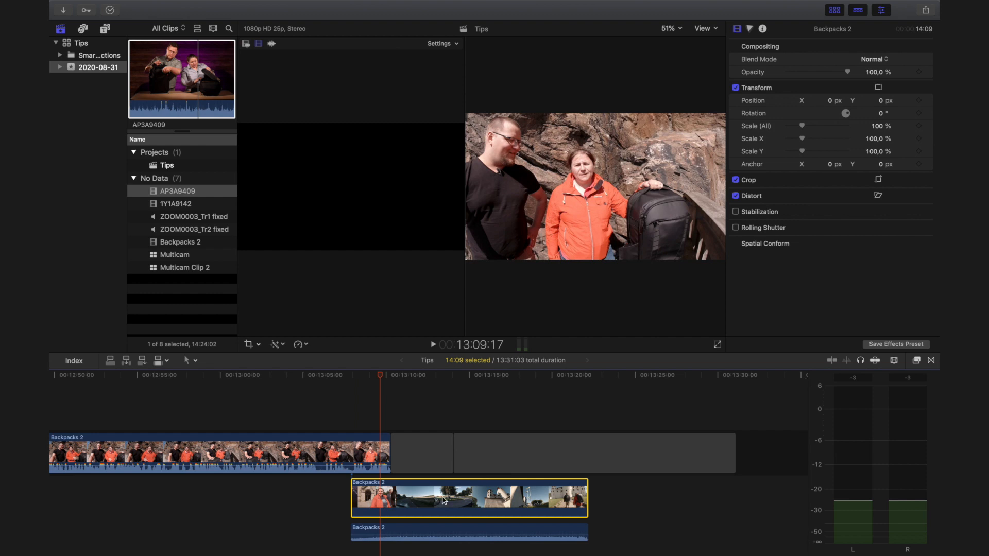
# Step: Trim the start of the detached video to the end of the first clip in the primary storyline
pyautogui.moveTo(352, 494); pyautogui.dragTo(391, 496)
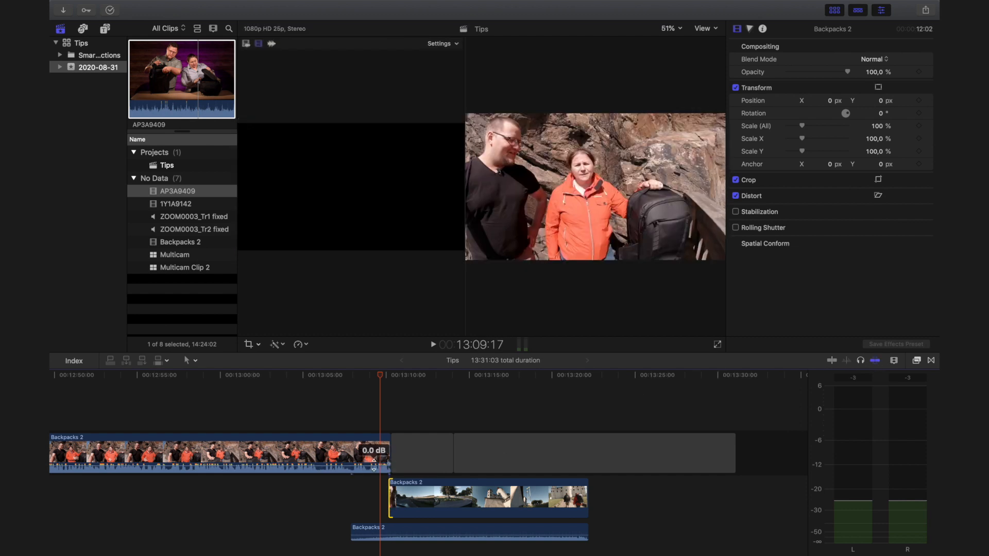
pyautogui.moveTo(391, 505); pyautogui.dragTo(393, 505)
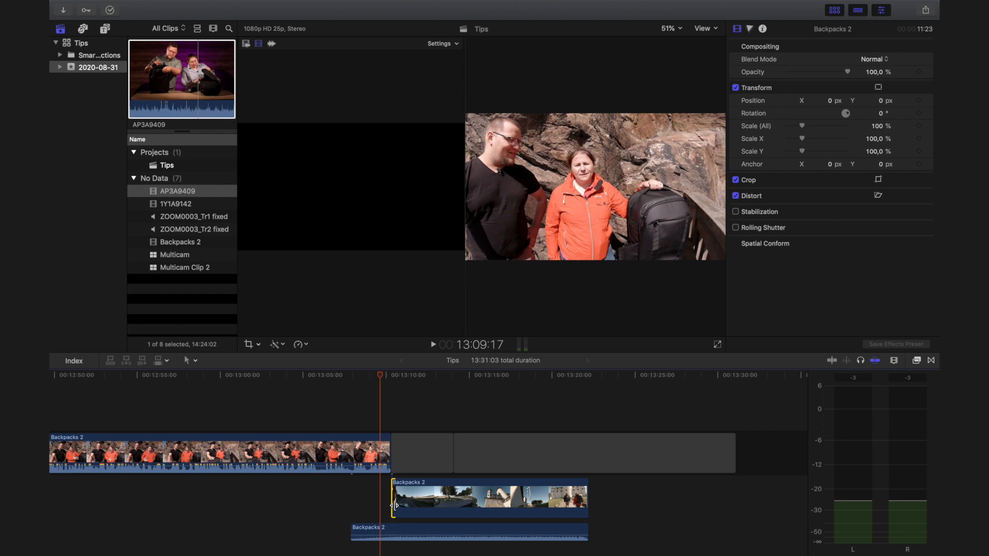
pyautogui.moveTo(382, 381); pyautogui.dragTo(338, 402)
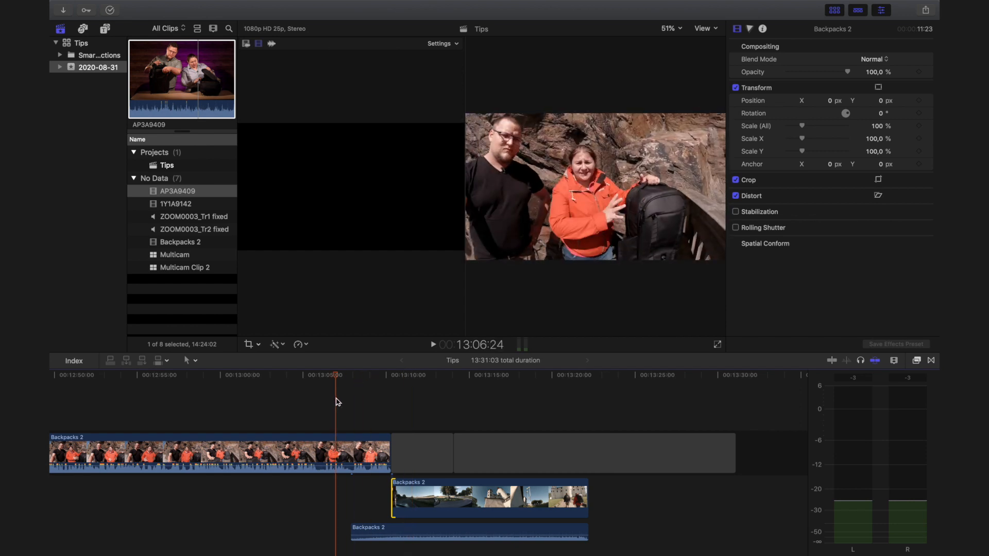
# Step: Move the trimmed video into the primary storyline directly after the first clip, keeping its detached audio connected below
pyautogui.moveTo(613, 498); pyautogui.dragTo(484, 536)
pyautogui.moveTo(481, 502); pyautogui.dragTo(470, 447)
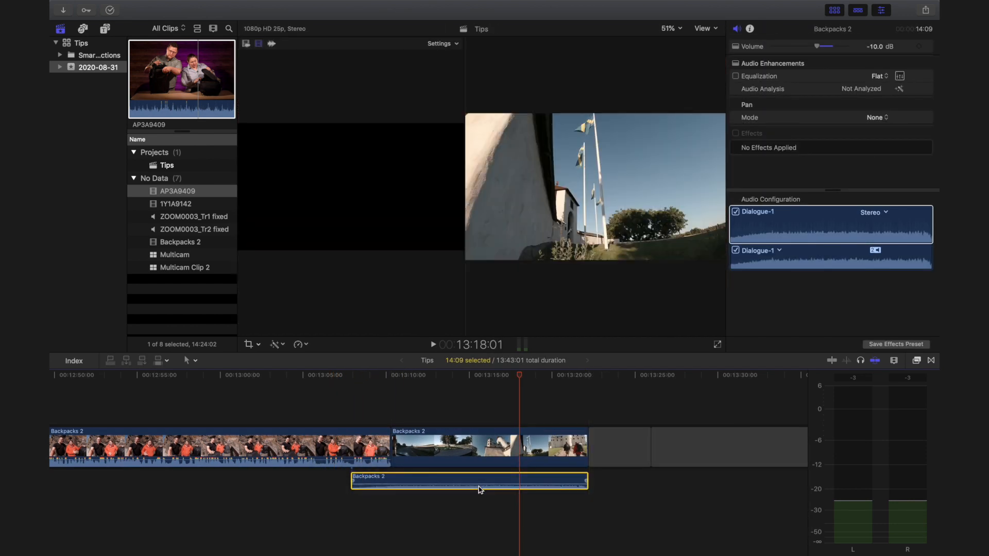
pyautogui.click(363, 392)
pyautogui.click(408, 412)
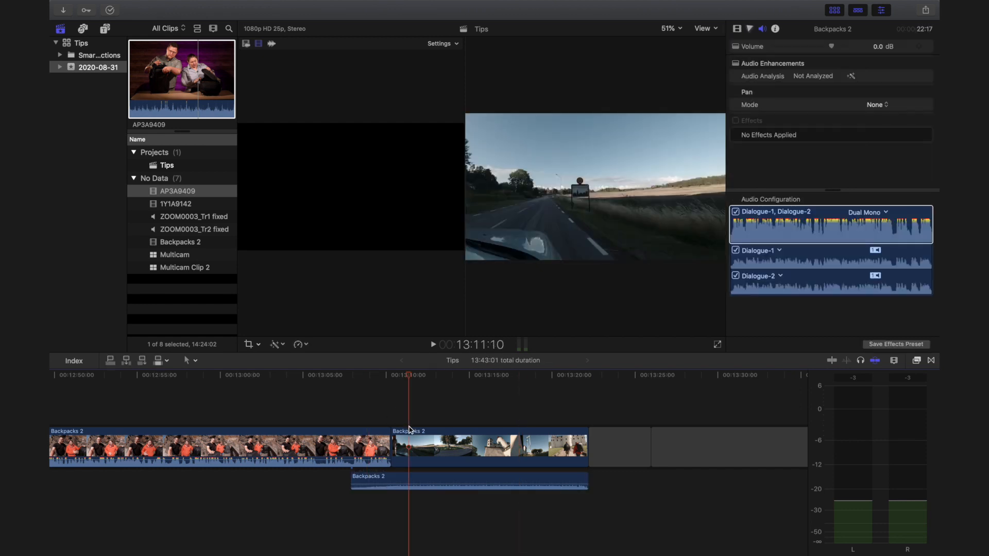
# Step: Add a Cross Dissolve between the first clip and the trimmed video, and play through the transition
pyautogui.click(460, 444)
pyautogui.click(931, 360)
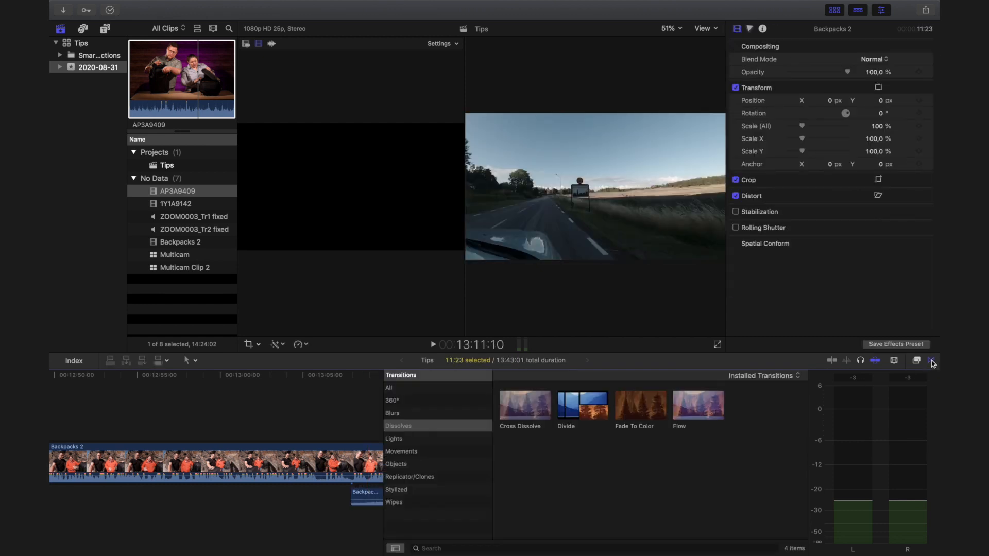
pyautogui.moveTo(505, 409); pyautogui.dragTo(362, 464)
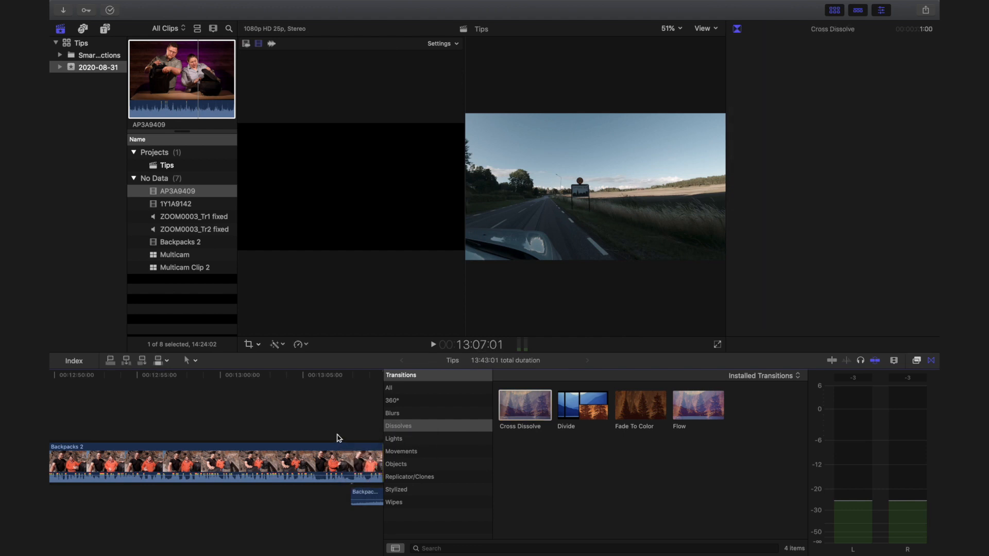
pyautogui.click(337, 438)
pyautogui.click(932, 360)
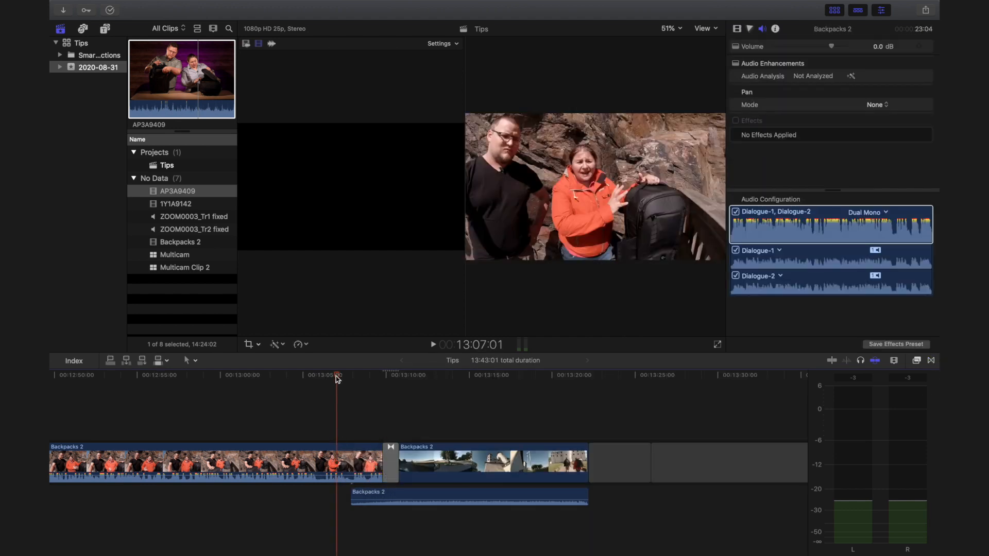
pyautogui.press('space')
pyautogui.moveTo(353, 381); pyautogui.dragTo(400, 387)
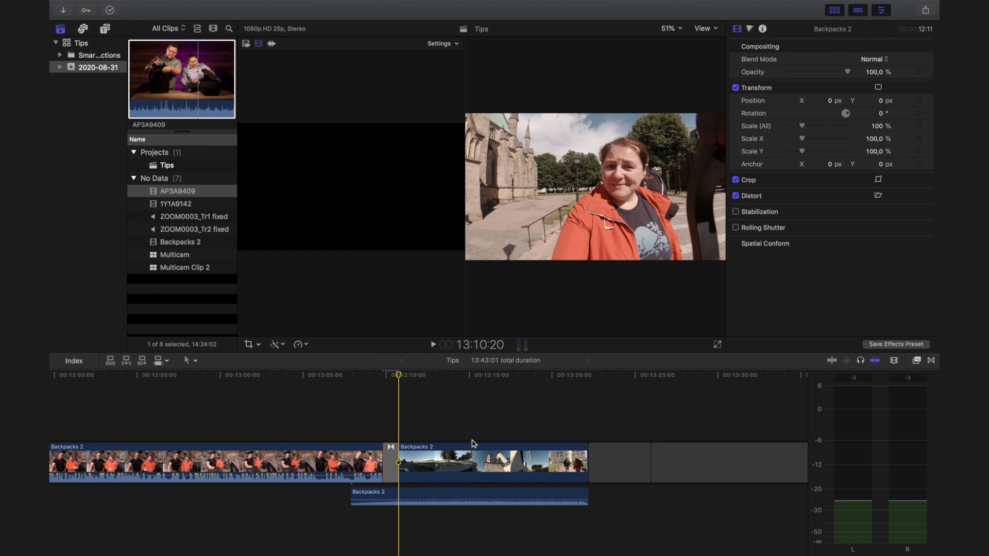
# Step: Slide the detached audio clip about five seconds earlier beneath the first clip
pyautogui.moveTo(479, 500); pyautogui.dragTo(388, 517)
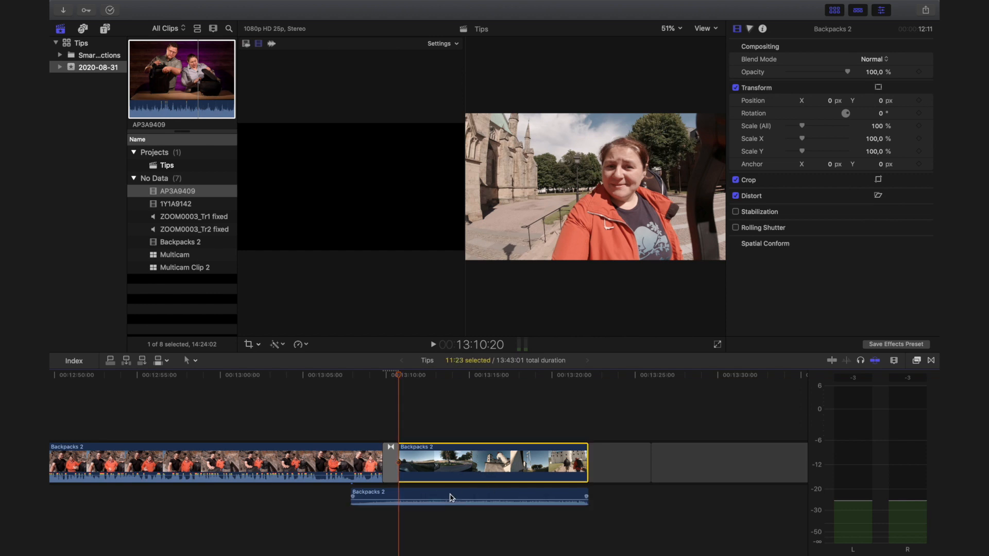
pyautogui.moveTo(452, 498); pyautogui.dragTo(359, 501)
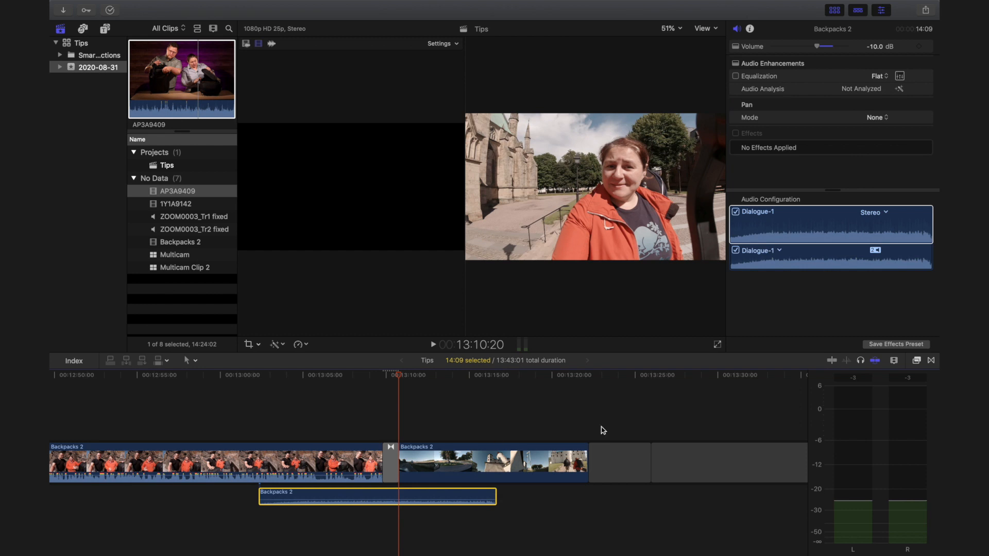
pyautogui.click(524, 406)
# Step: Undo the edits back to the untrimmed connected clip below the storyline with its audio still attached
pyautogui.click(466, 410)
pyautogui.press('super+z')
pyautogui.press('super+z')
pyautogui.press('super+z')
pyautogui.press('super+z')
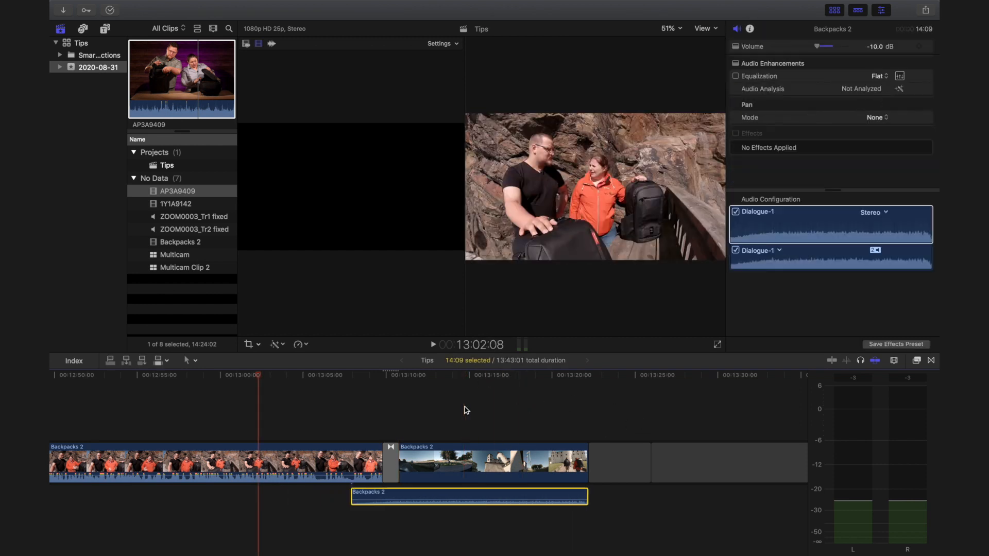
pyautogui.press('super+z')
pyautogui.press('super+z')
pyautogui.press('super+z')
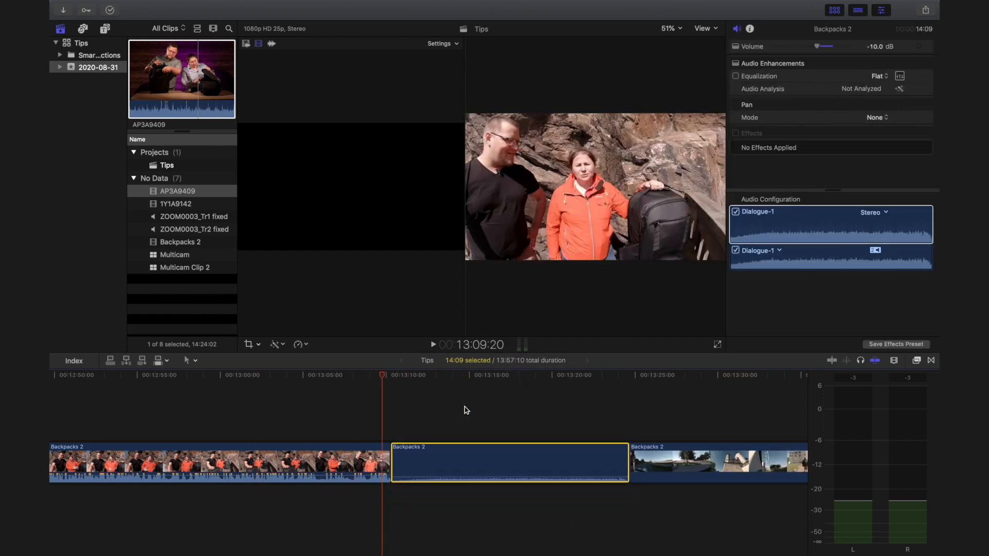
pyautogui.press('super+z')
pyautogui.press('super+z')
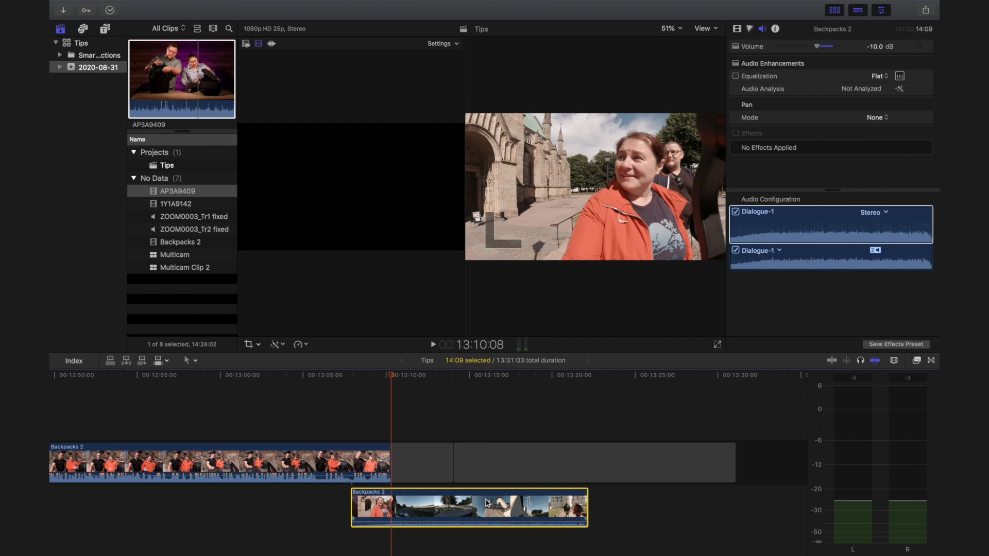
# Step: Move the connected clip into the primary storyline directly after the first clip and expand its audio
pyautogui.moveTo(487, 502); pyautogui.dragTo(408, 475)
pyautogui.click(493, 412)
pyautogui.click(492, 459)
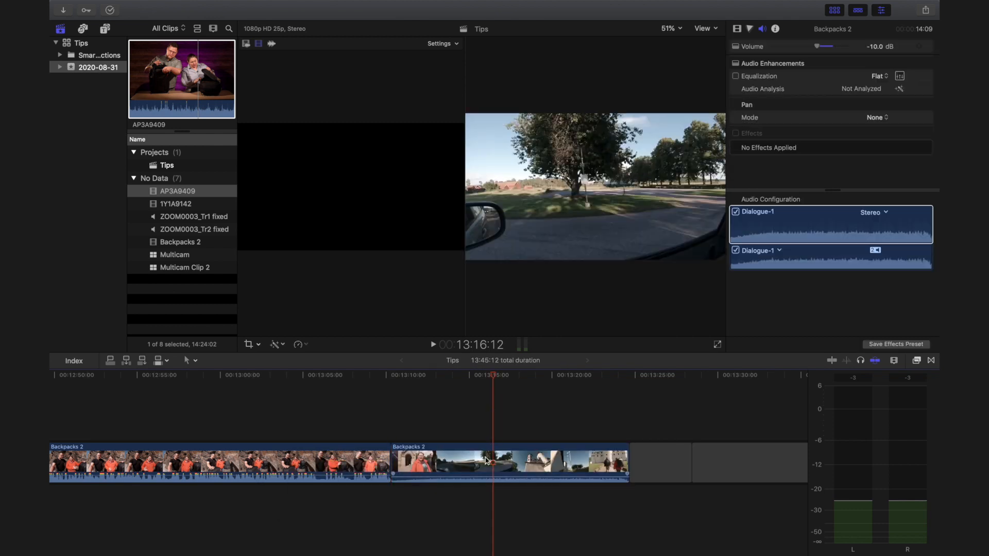
pyautogui.rightClick(472, 459)
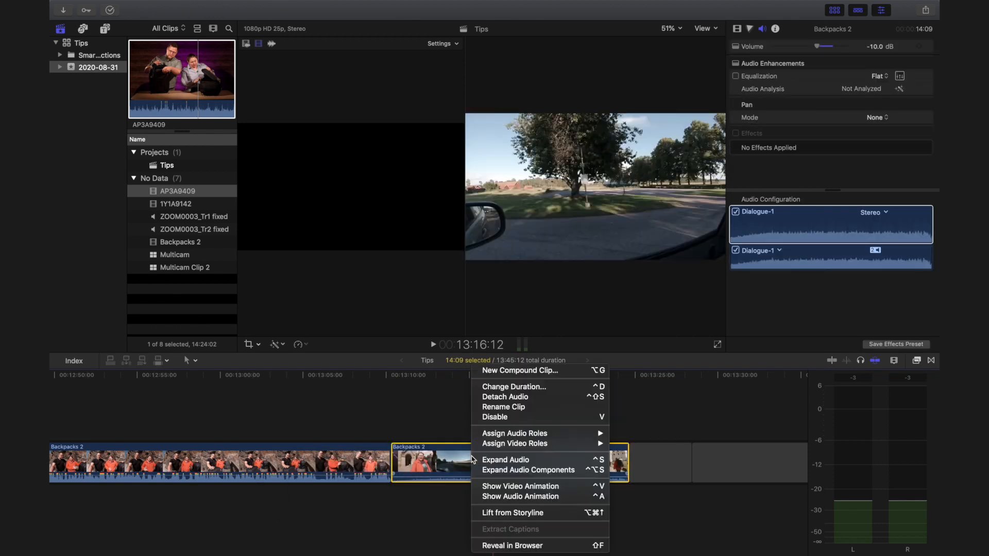
pyautogui.moveTo(552, 444)
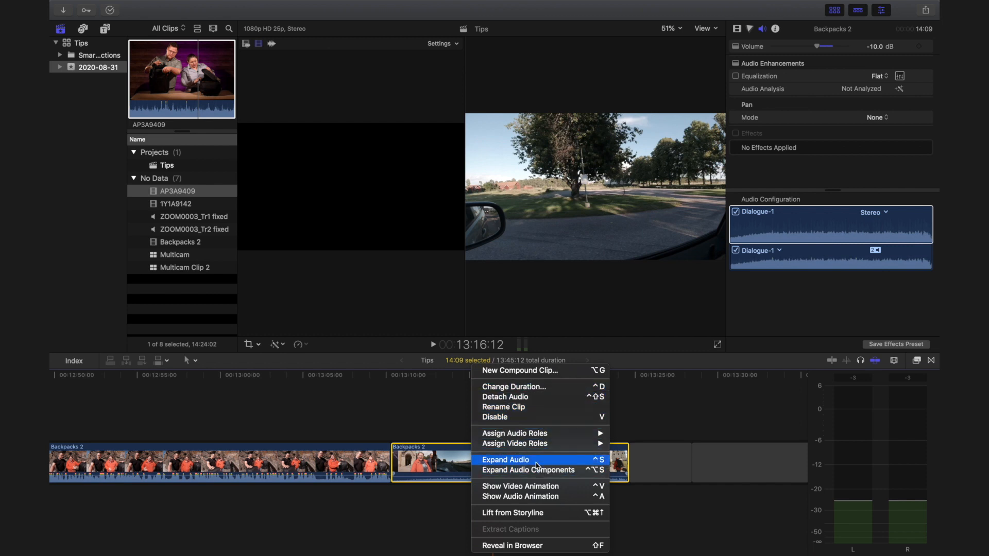
pyautogui.click(538, 463)
# Step: Trim about two seconds off the start of the second clip's video only, so its audio starts beneath the first clip
pyautogui.moveTo(455, 468)
pyautogui.mouseDown()
pyautogui.moveTo(458, 429)
pyautogui.moveTo(464, 486)
pyautogui.moveTo(497, 513)
pyautogui.moveTo(431, 508)
pyautogui.moveTo(427, 471)
pyautogui.moveTo(395, 472)
pyautogui.moveTo(458, 460)
pyautogui.mouseUp()
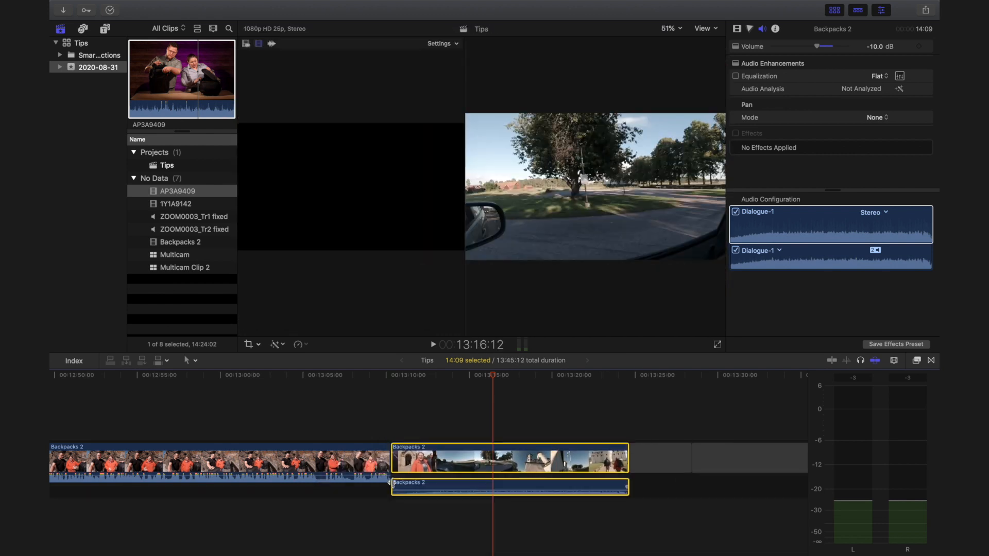
pyautogui.click(399, 512)
pyautogui.moveTo(395, 463); pyautogui.dragTo(469, 465)
pyautogui.click(391, 500)
pyautogui.moveTo(388, 498); pyautogui.dragTo(394, 498)
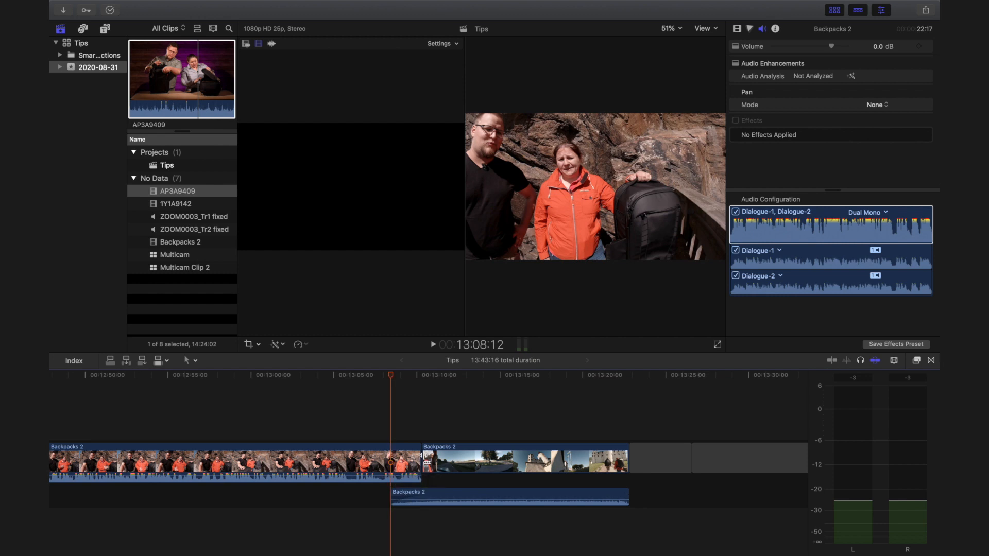
# Step: Undo the last trim of the second clip's video and clear the clip selection
pyautogui.press('super+z')
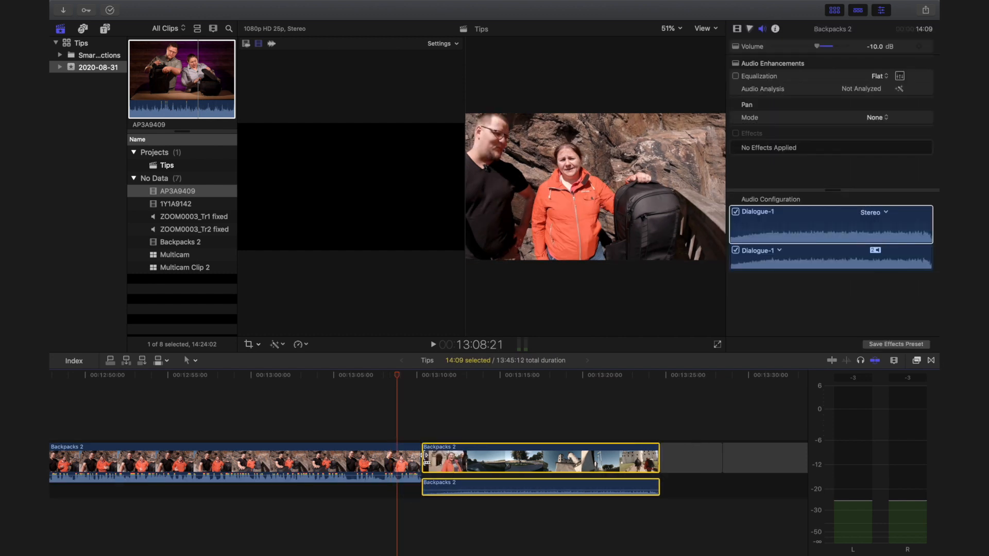
pyautogui.hscroll(-5, 426, 457)
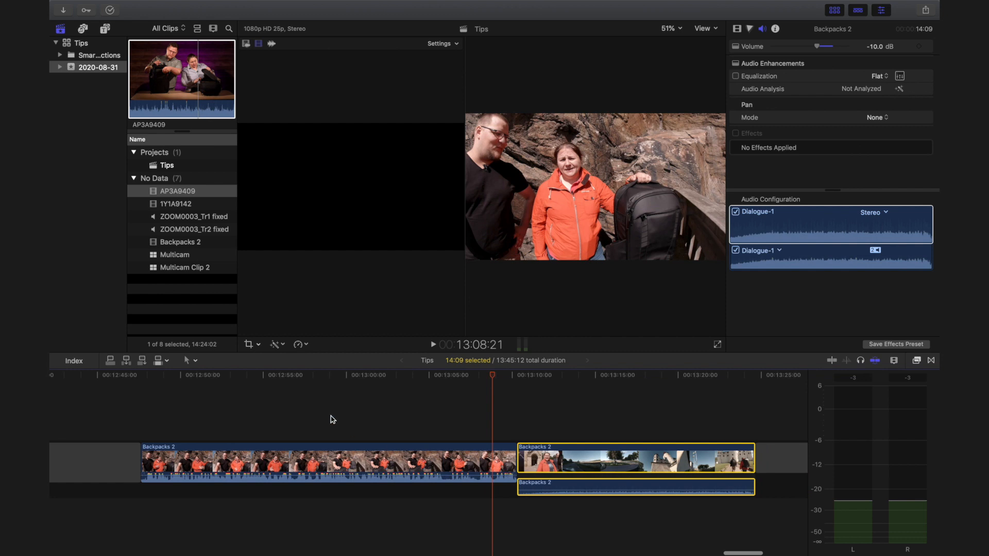
pyautogui.click(330, 418)
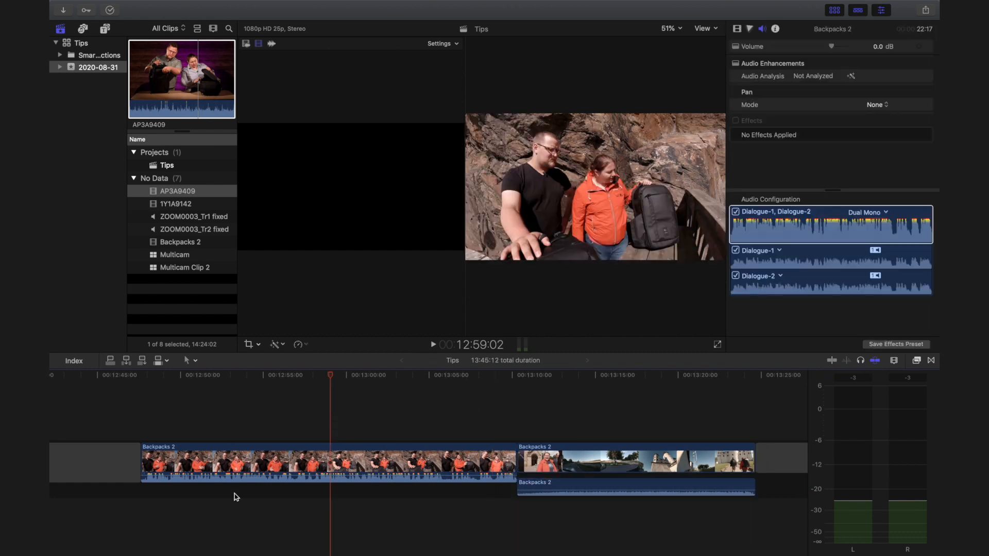
# Step: Try a lower volume on the first Backpacks 2 clip and reset it to 0 dB
pyautogui.click(268, 470)
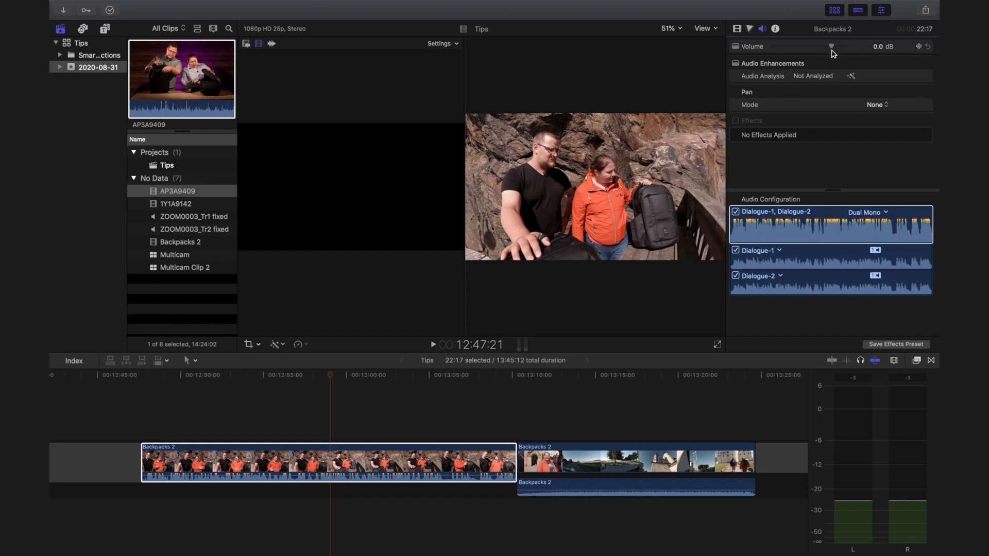
pyautogui.moveTo(830, 50); pyautogui.dragTo(812, 49)
pyautogui.click(877, 47)
pyautogui.write('0')
pyautogui.press('Return')
# Step: Enable equalization on the first clip's Dialogue-1 component, open its graphic equalizer, and raise the 128 Hz band to about 0.49 dB
pyautogui.click(856, 219)
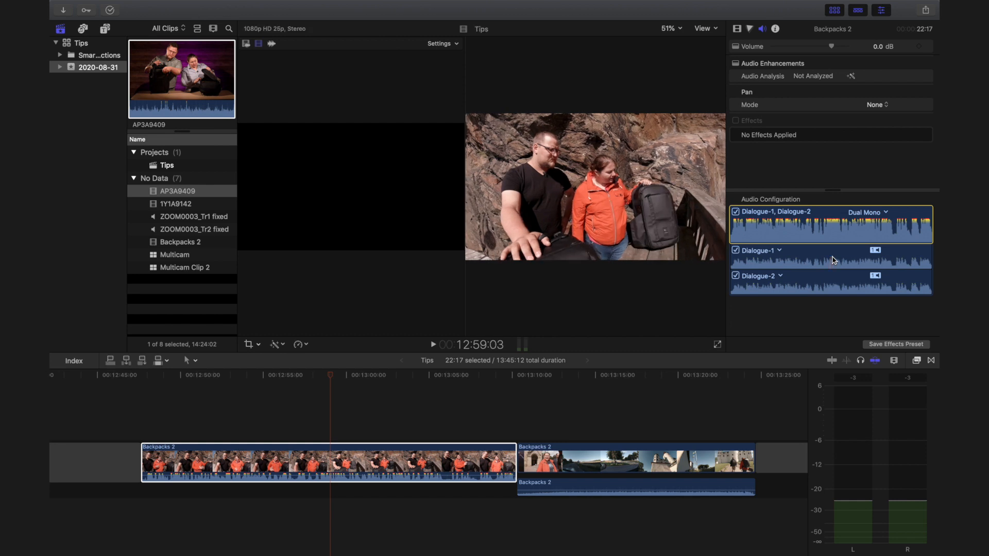
pyautogui.click(834, 261)
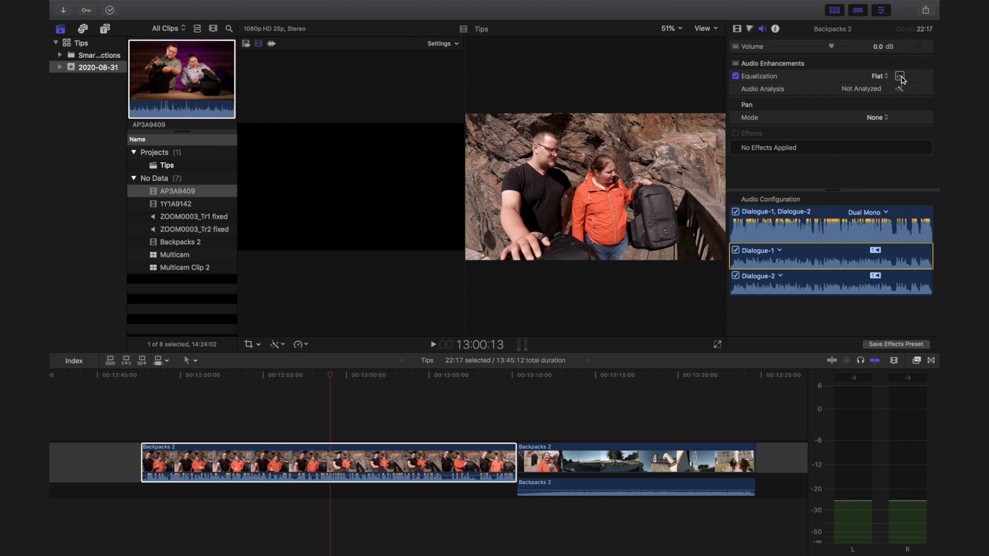
pyautogui.click(900, 77)
pyautogui.moveTo(388, 239); pyautogui.dragTo(355, 100)
pyautogui.moveTo(208, 216)
pyautogui.mouseDown()
pyautogui.moveTo(206, 243)
pyautogui.moveTo(205, 190)
pyautogui.moveTo(206, 216)
pyautogui.mouseUp()
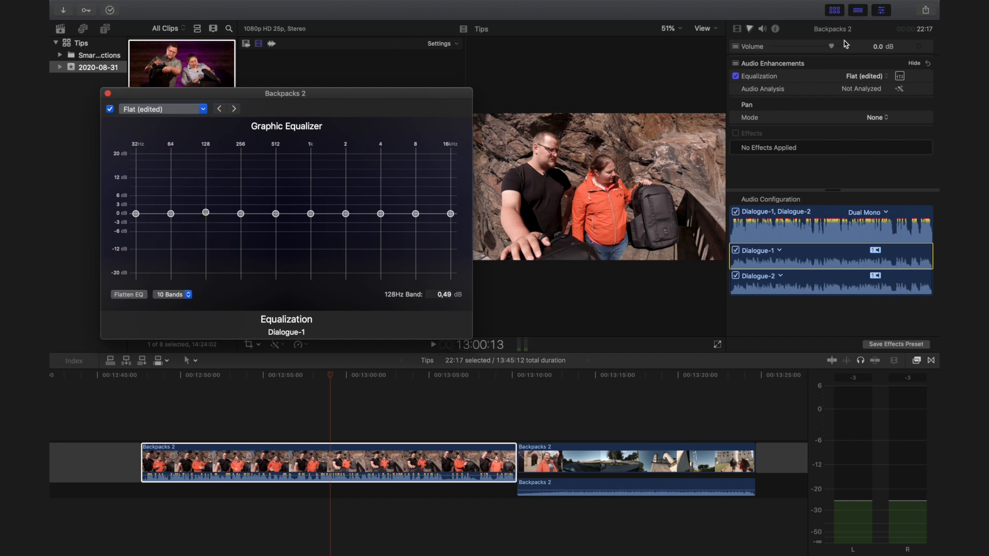
# Step: Try the Bass Boost and Treble Boost equalization presets on the Dialogue-1 component
pyautogui.click(868, 79)
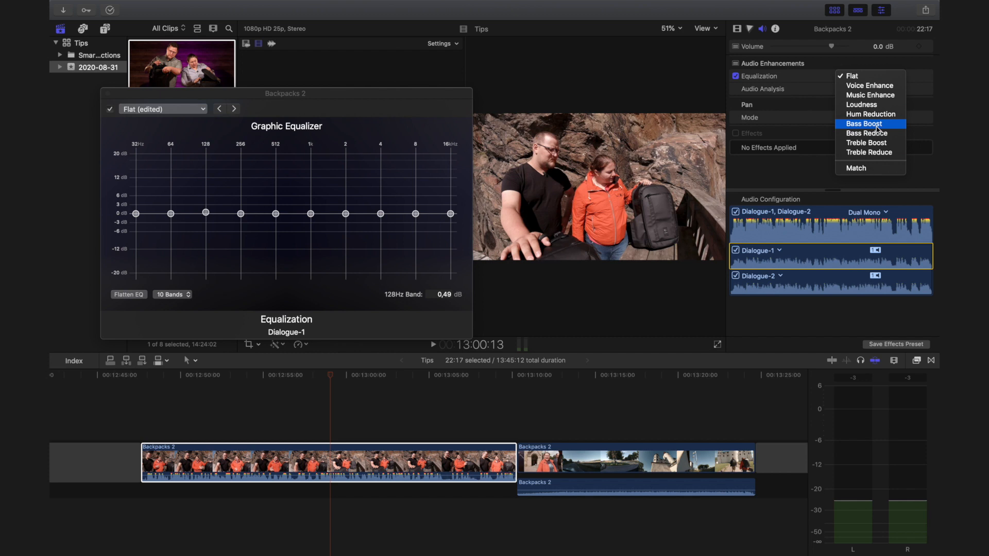
pyautogui.click(877, 127)
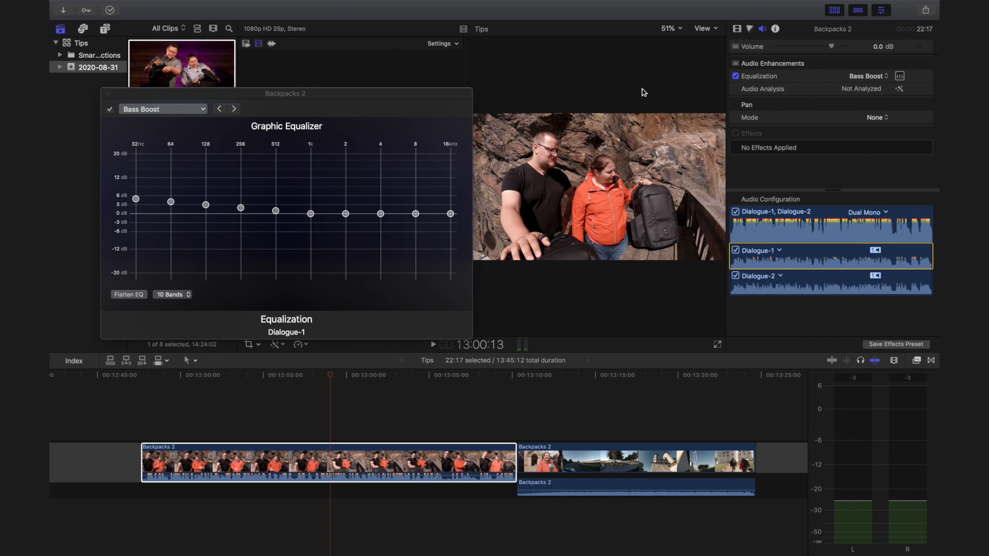
pyautogui.click(867, 79)
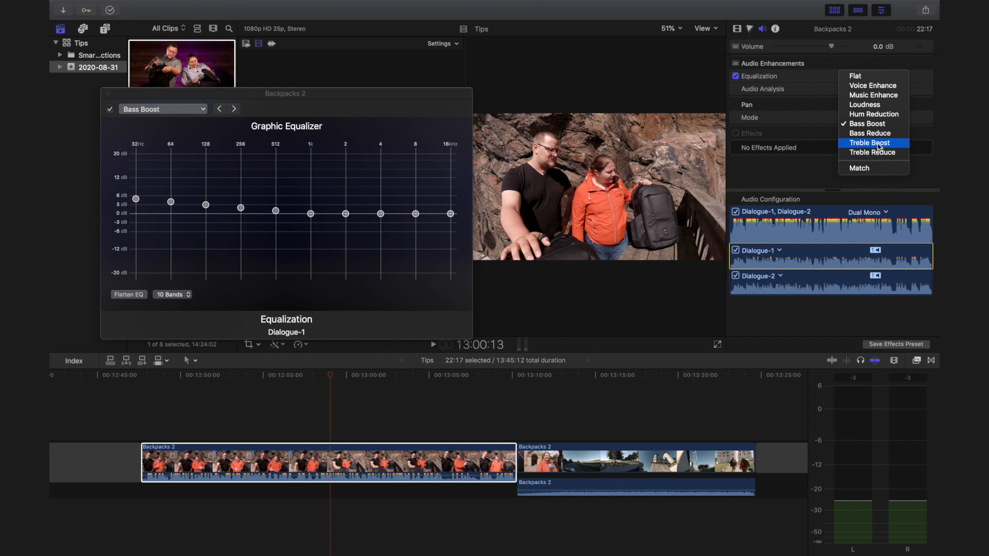
pyautogui.click(880, 146)
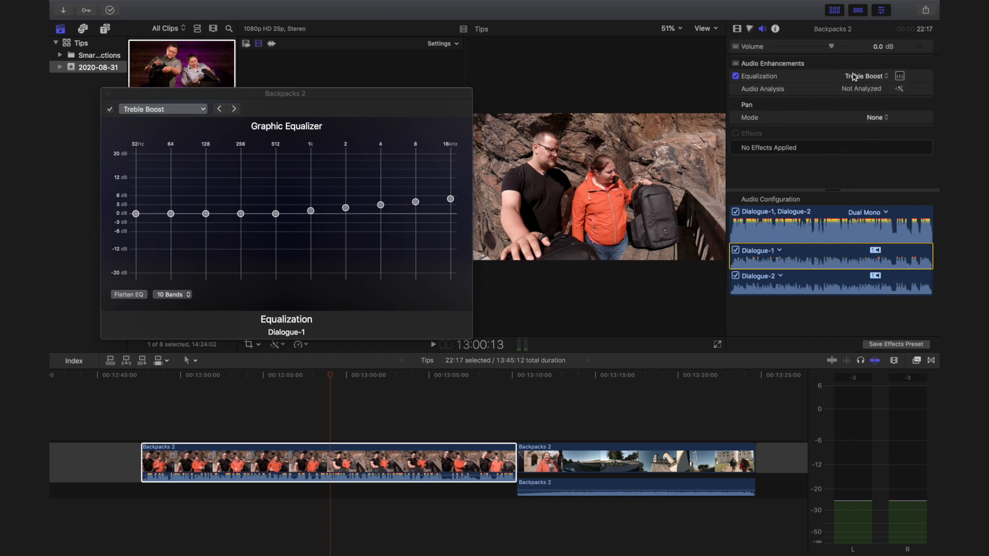
# Step: Apply the Voice Enhance equalization preset to the Dialogue-1 component and close the graphic equalizer
pyautogui.click(865, 76)
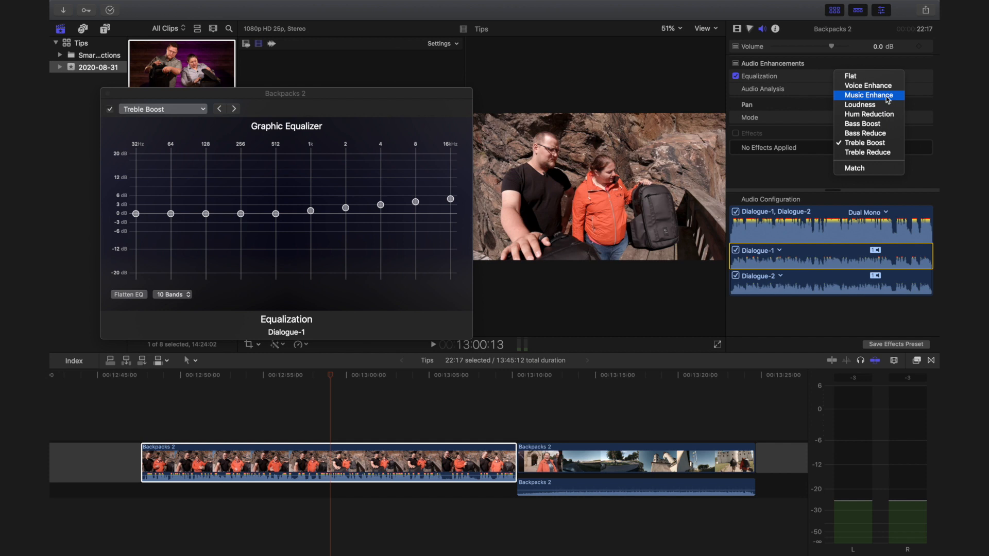
pyautogui.click(878, 88)
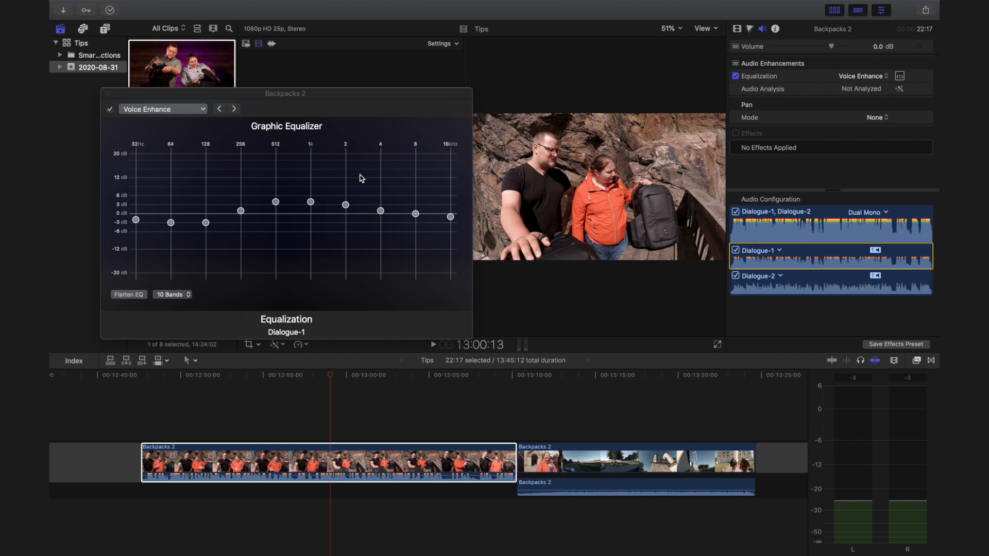
pyautogui.click(106, 94)
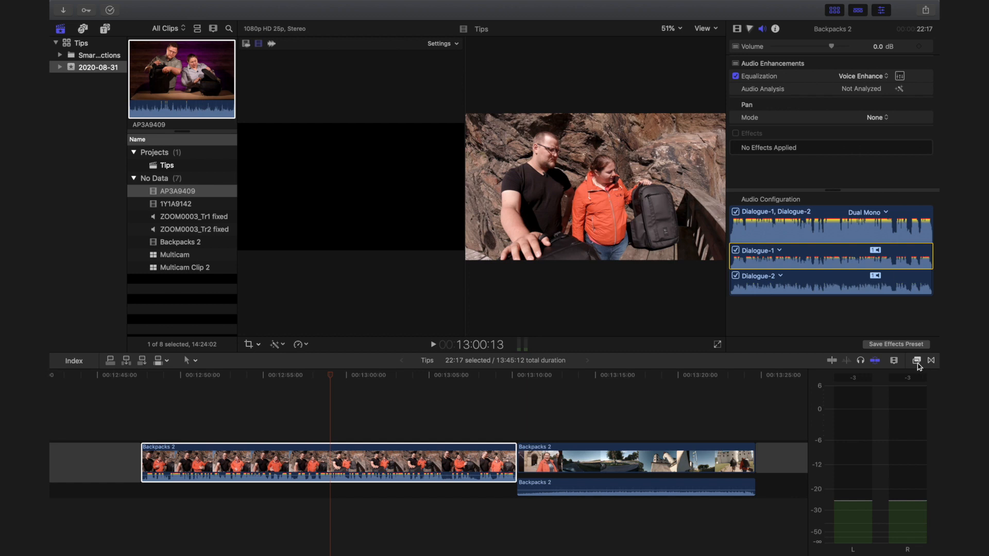
# Step: Open the effects browser for the first clip and look through the available audio effects in the Levels category
pyautogui.click(916, 360)
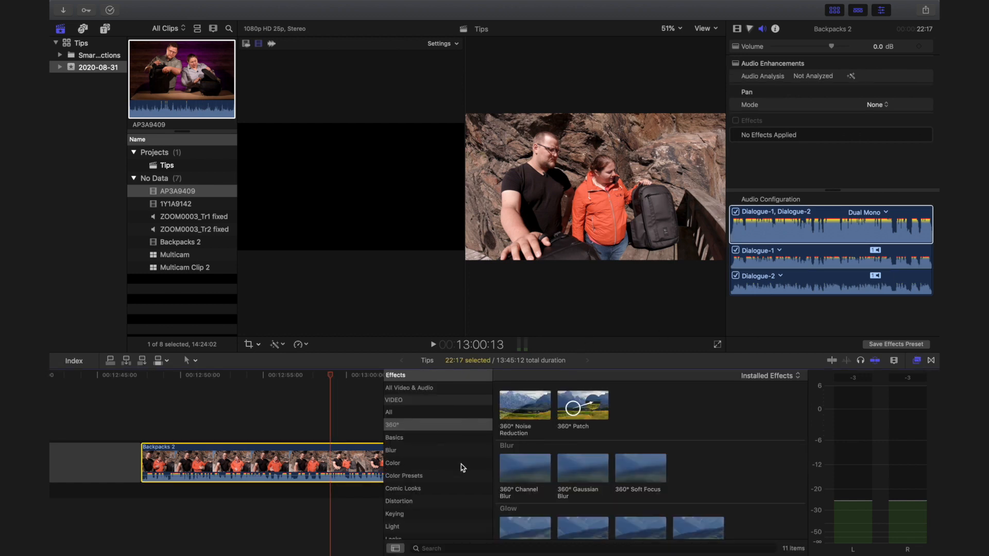
pyautogui.scroll(-10, 462, 468)
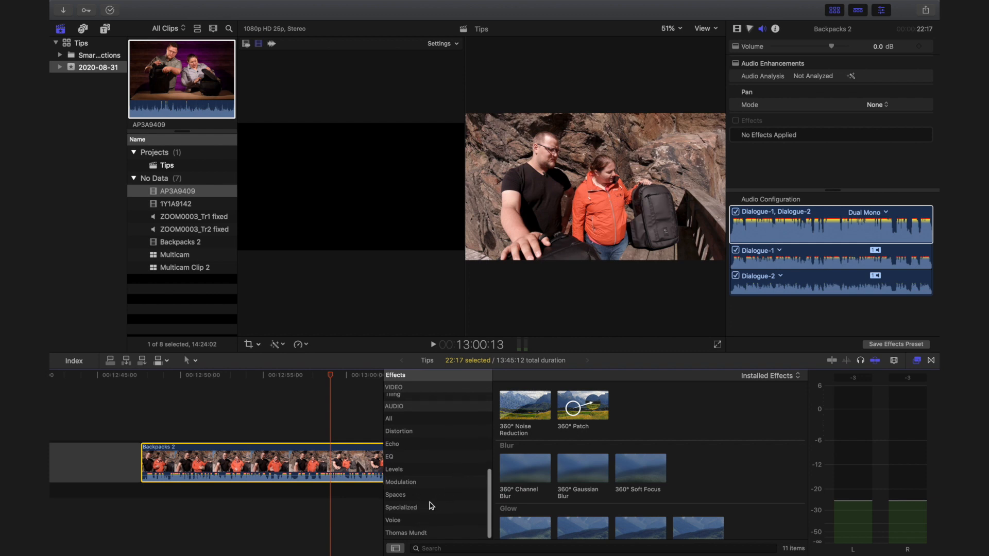
pyautogui.click(400, 470)
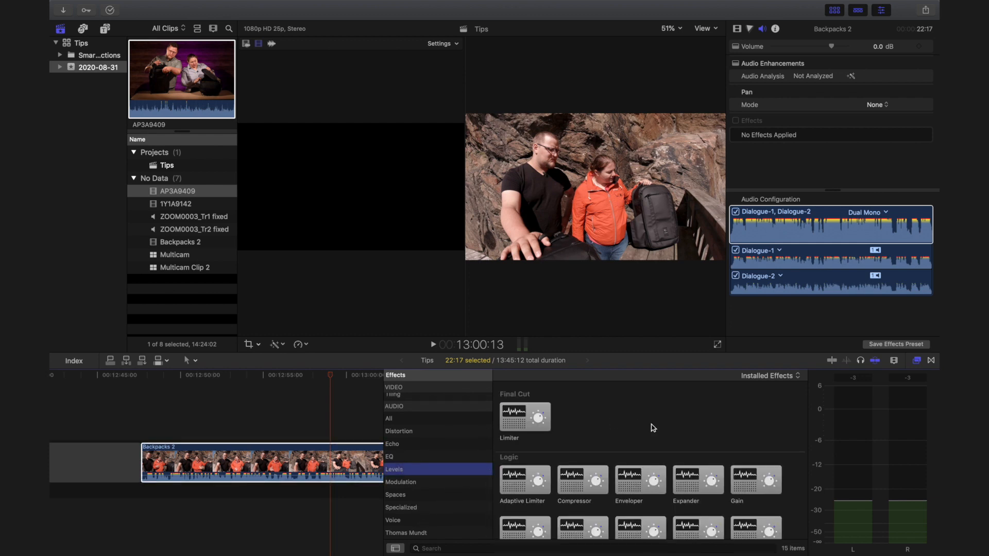
pyautogui.scroll(-3, 645, 427)
pyautogui.scroll(-2, 645, 428)
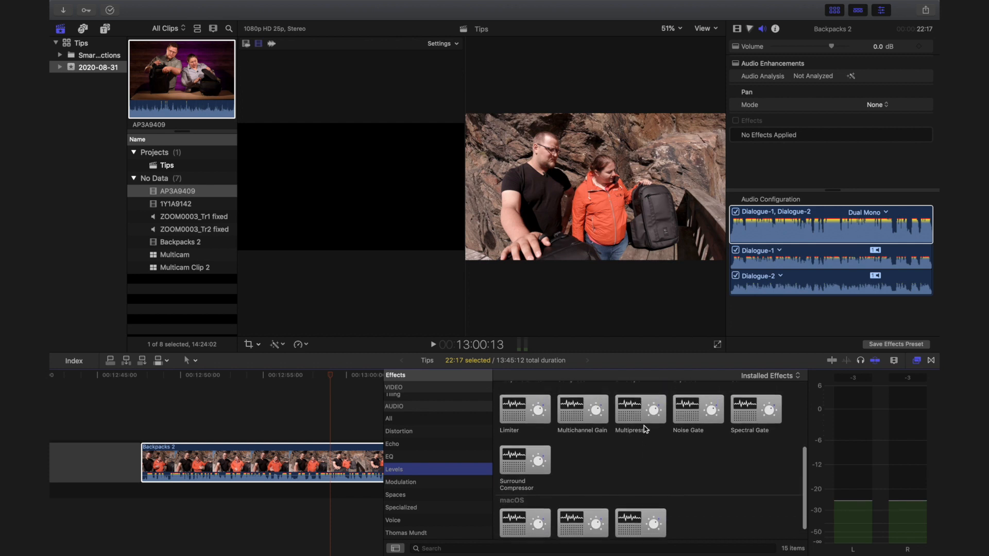
pyautogui.scroll(-3, 645, 429)
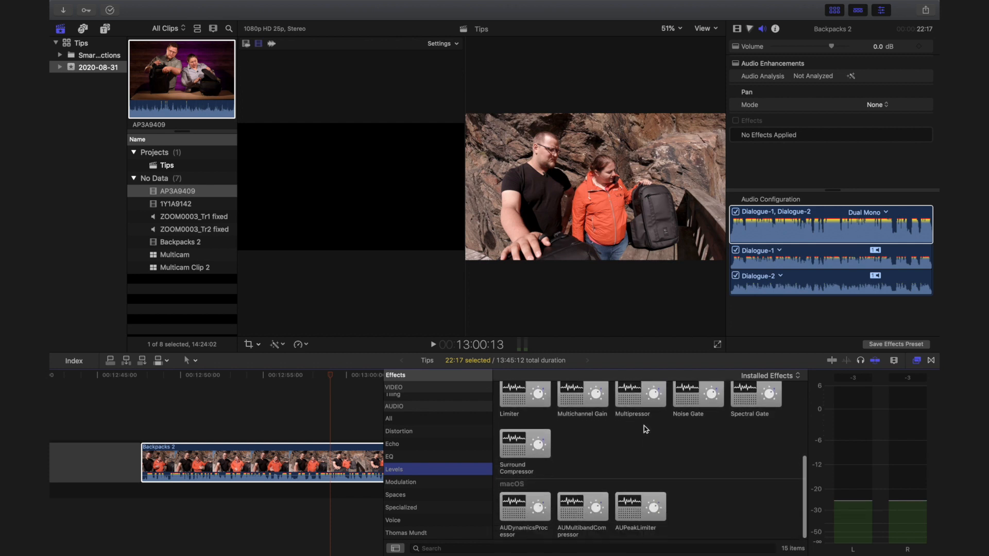
pyautogui.scroll(3, 645, 429)
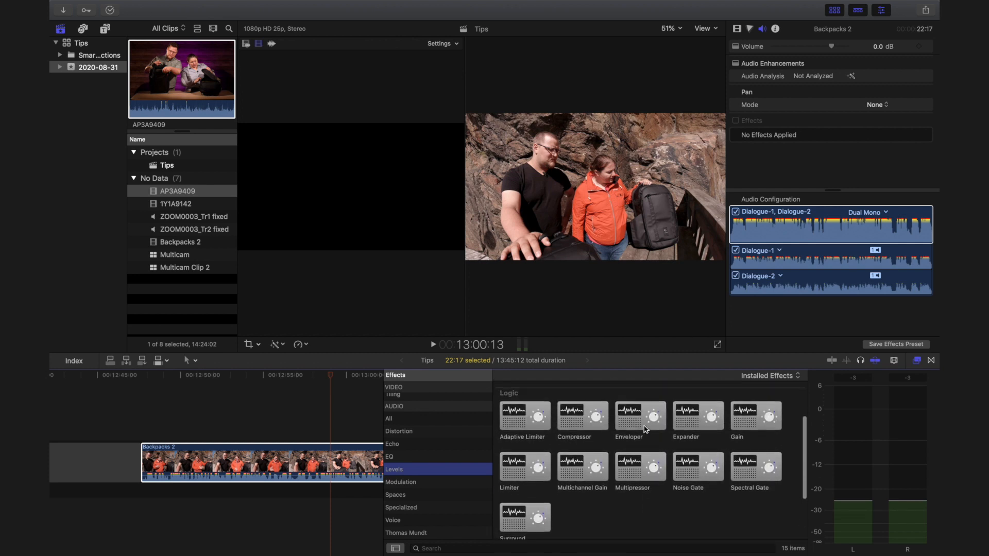
pyautogui.scroll(3, 644, 429)
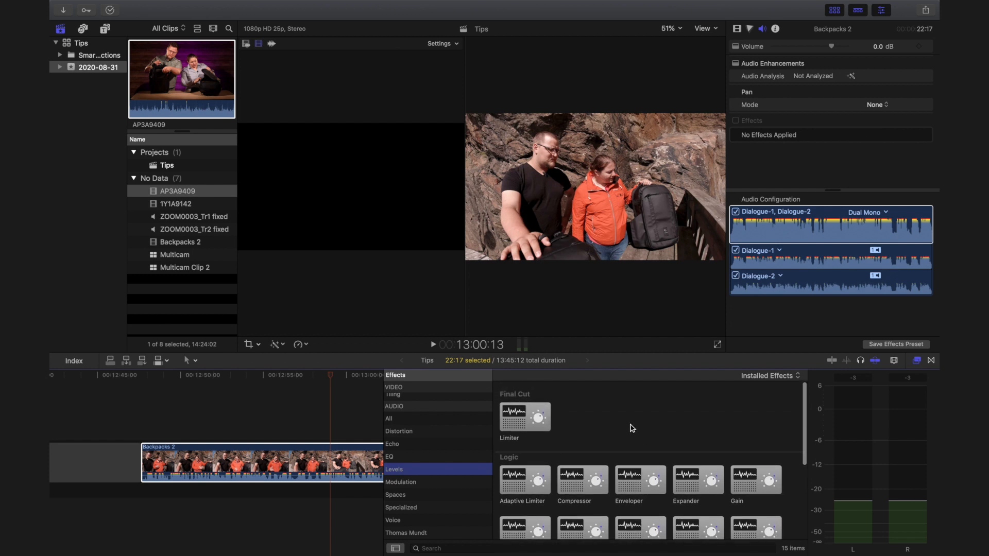